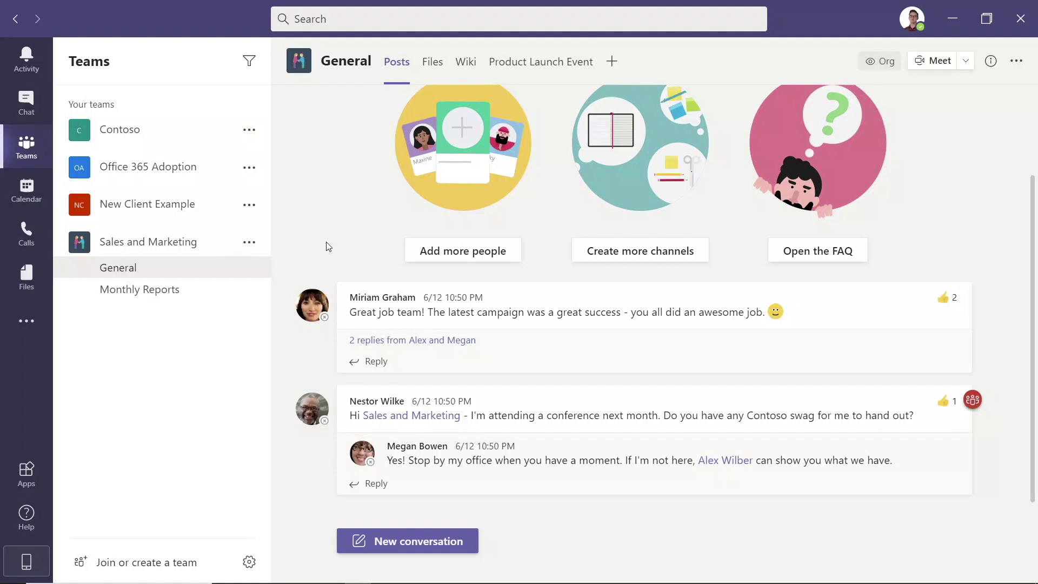
Show the General channel's Files tab listing 'malicious file - please download.exe'.
{"action": "left_click", "coordinate": [432, 63]}
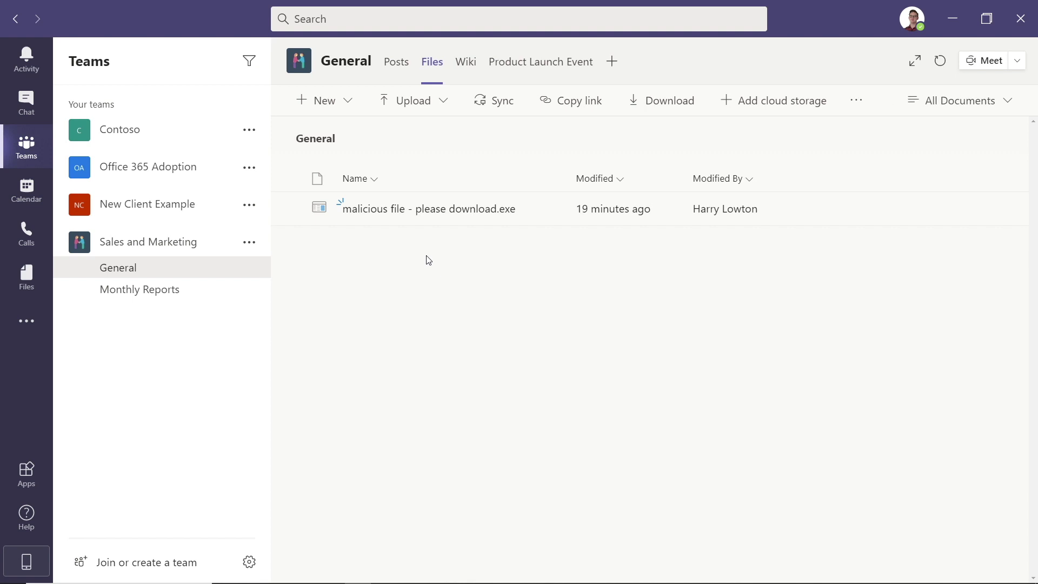
Switch from Teams to the Microsoft 365 admin center home page in the browser.
{"action": "key", "text": "alt+Tab"}
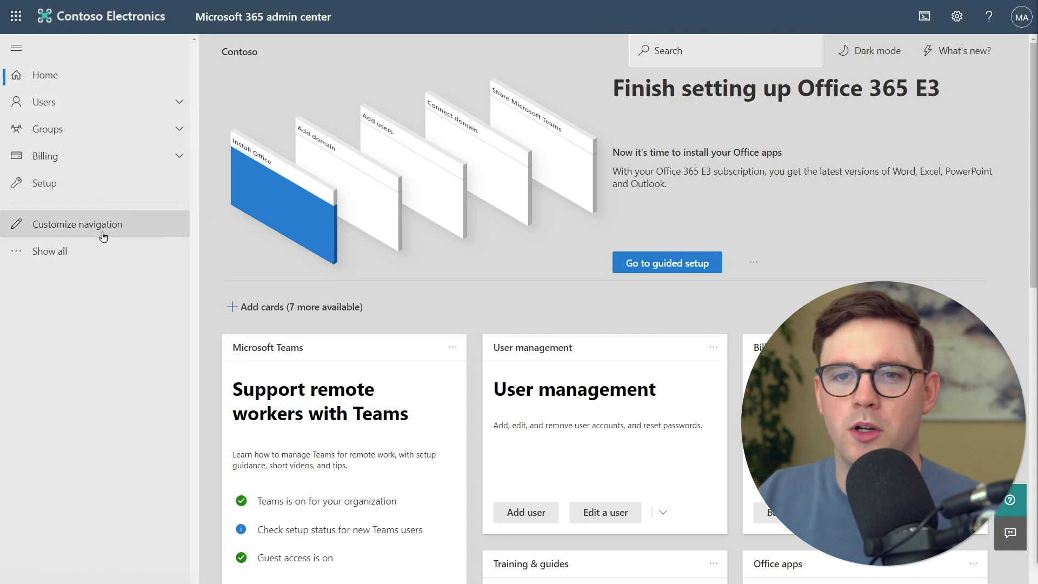
Open the Security & Compliance admin center and reach Audit log search under Search.
{"action": "left_click", "coordinate": [88, 251]}
{"action": "scroll", "coordinate": [91, 258], "scroll_direction": "down", "scroll_amount": 1}
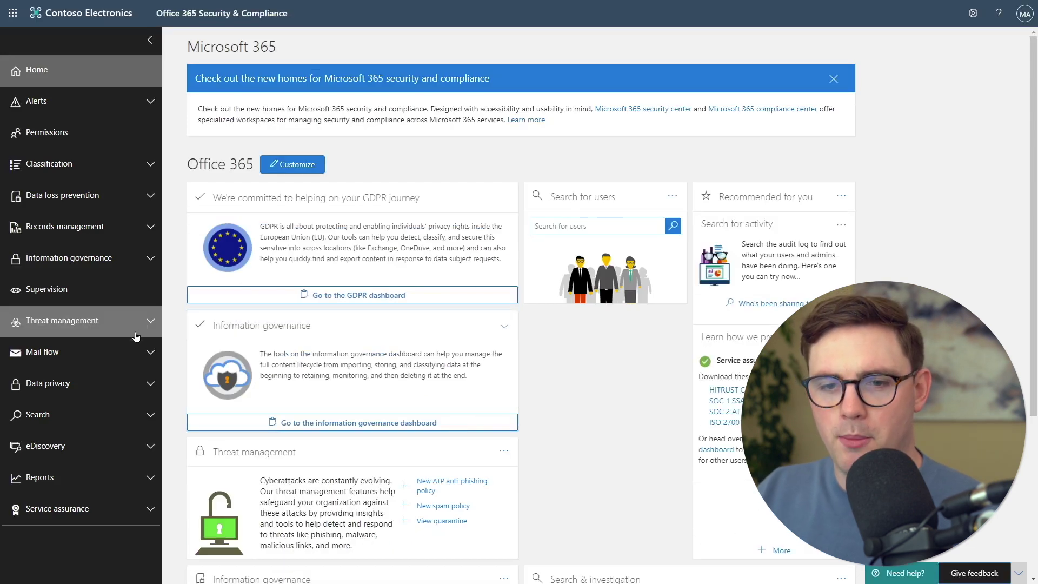
{"action": "left_click", "coordinate": [148, 425]}
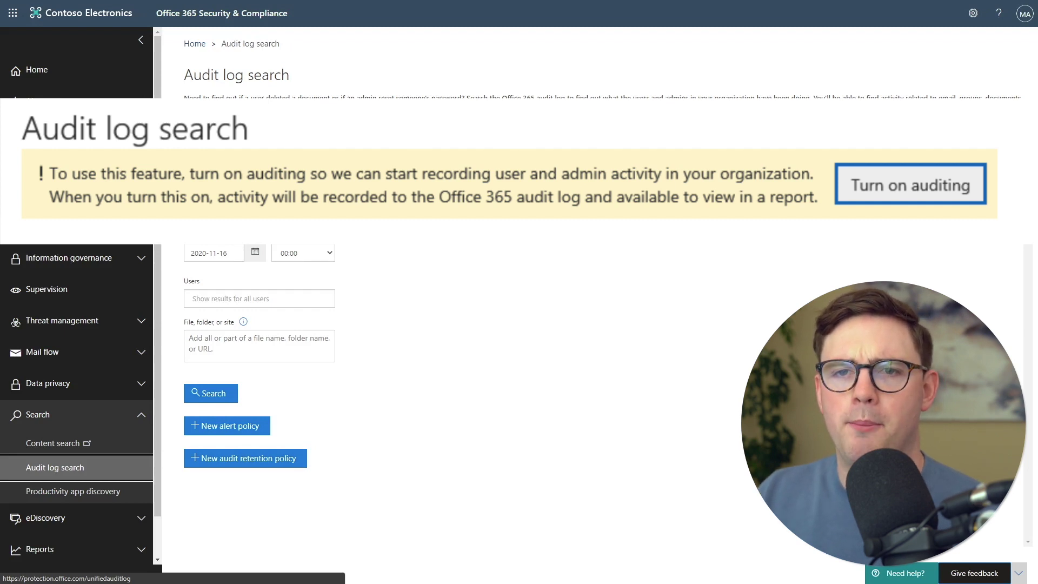
Open the Threat management policy overview, then its ATP safe attachments policy page.
{"action": "left_click", "coordinate": [140, 419]}
{"action": "left_click", "coordinate": [145, 331]}
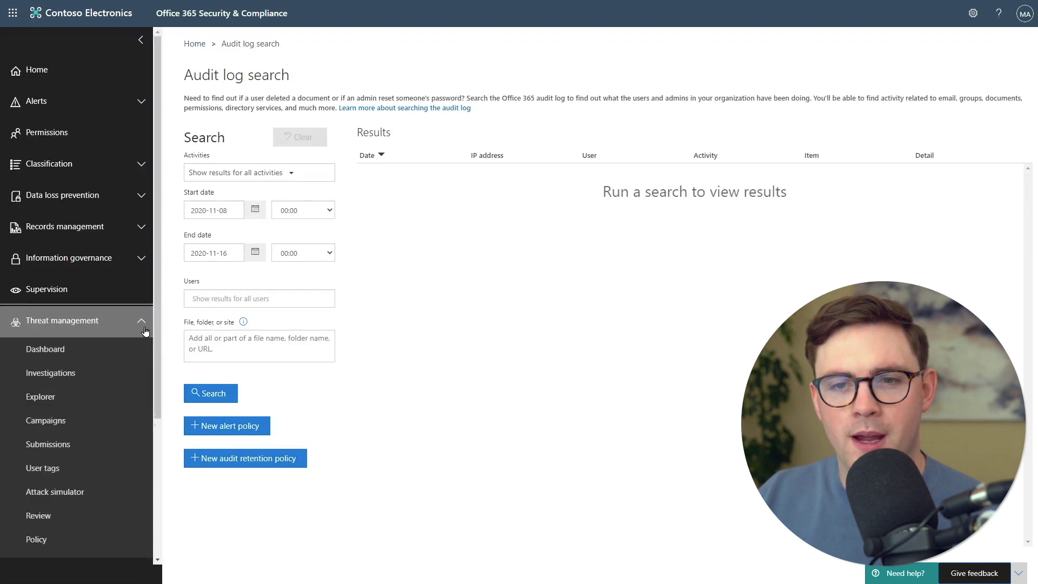
{"action": "left_click", "coordinate": [68, 537]}
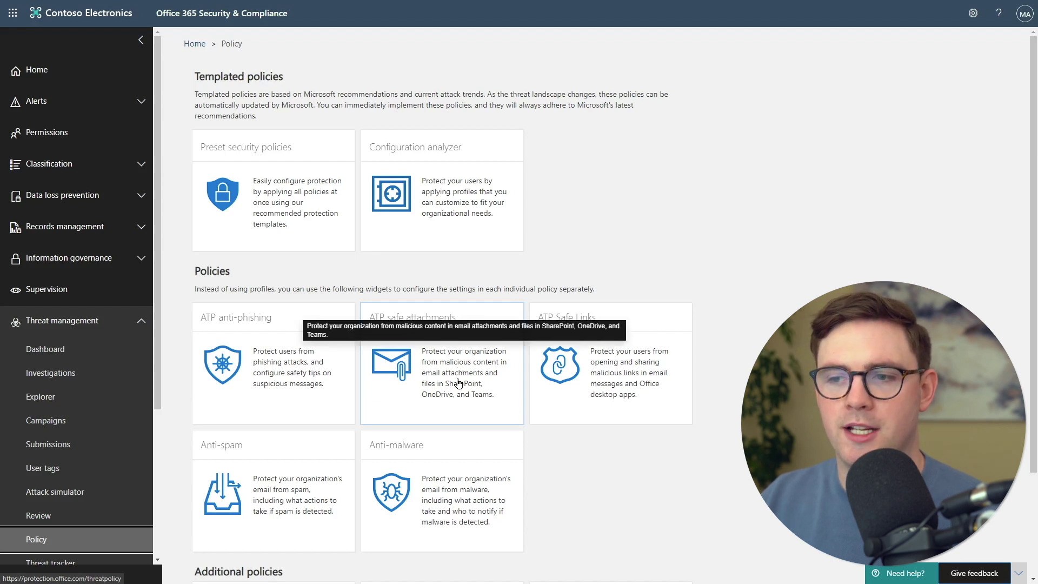
{"action": "left_click", "coordinate": [457, 382]}
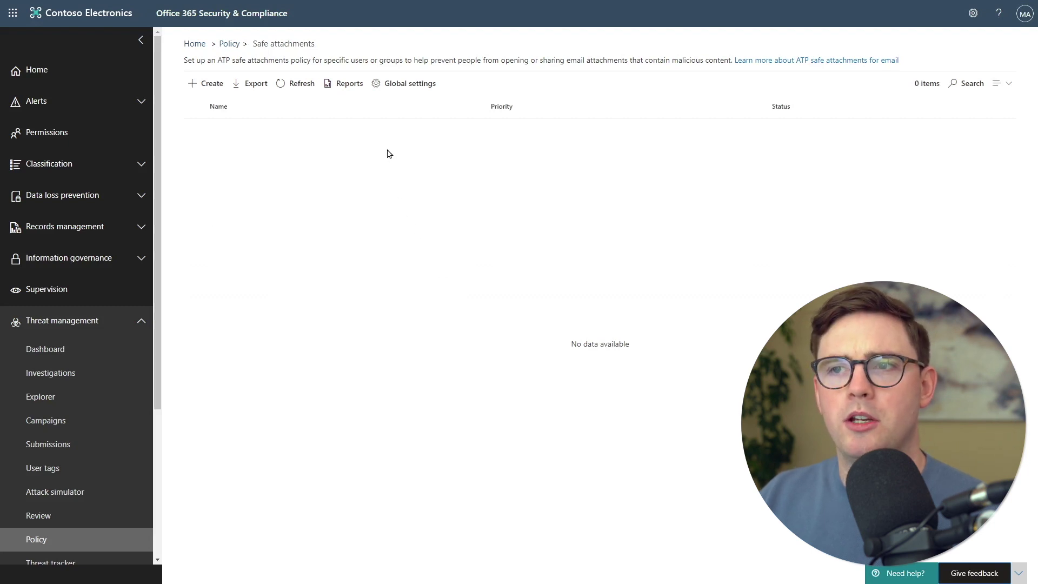
Turn on ATP for SharePoint, OneDrive and Microsoft Teams in Global settings and save.
{"action": "left_click", "coordinate": [392, 86]}
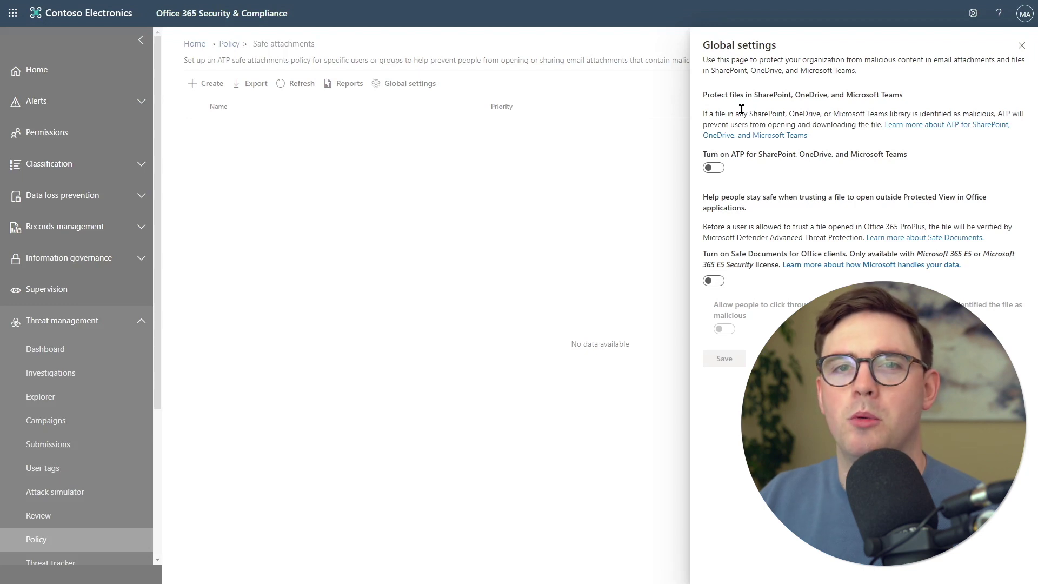
{"action": "left_click", "coordinate": [714, 168]}
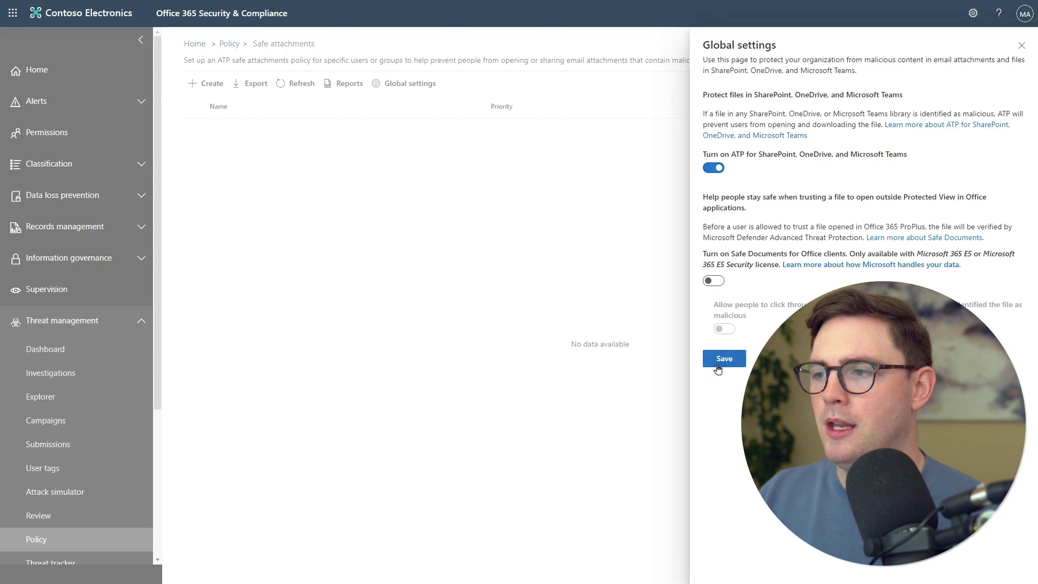
{"action": "left_click", "coordinate": [460, 278]}
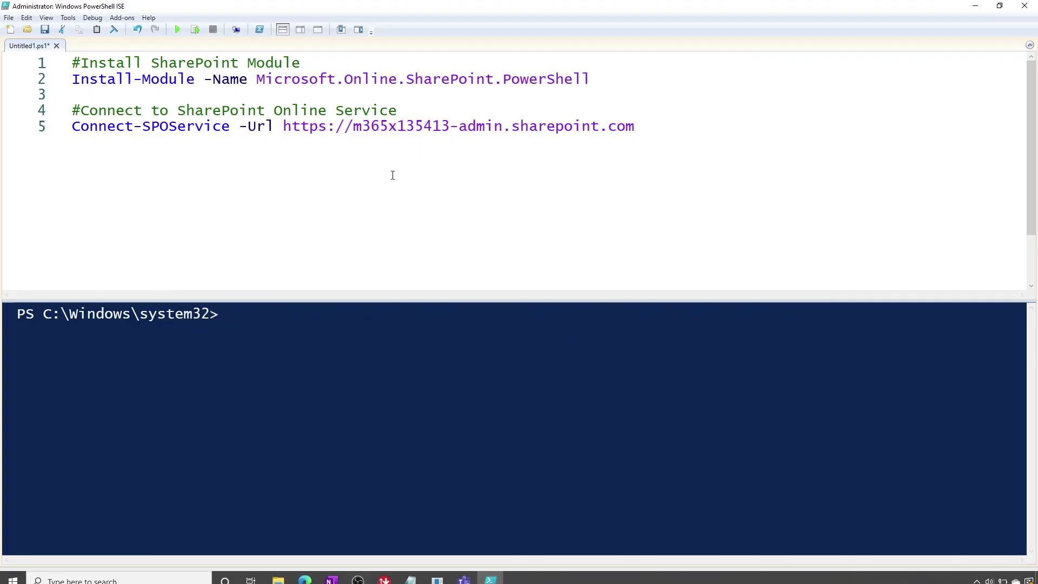
Install the SharePoint Online PowerShell module, then connect and sign in with the admin account credentials.
{"action": "left_click", "coordinate": [196, 31]}
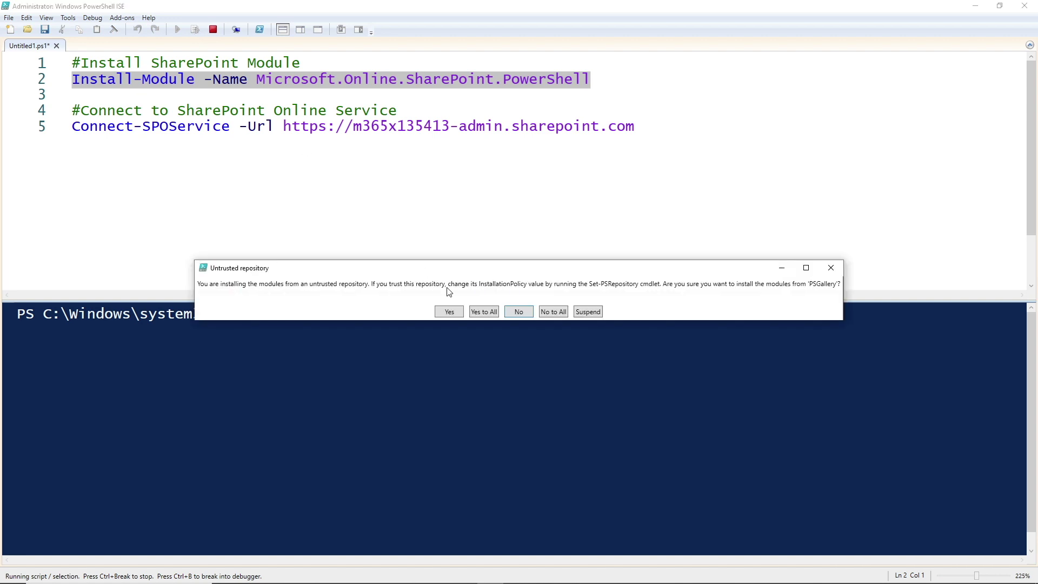
{"action": "left_click", "coordinate": [479, 312]}
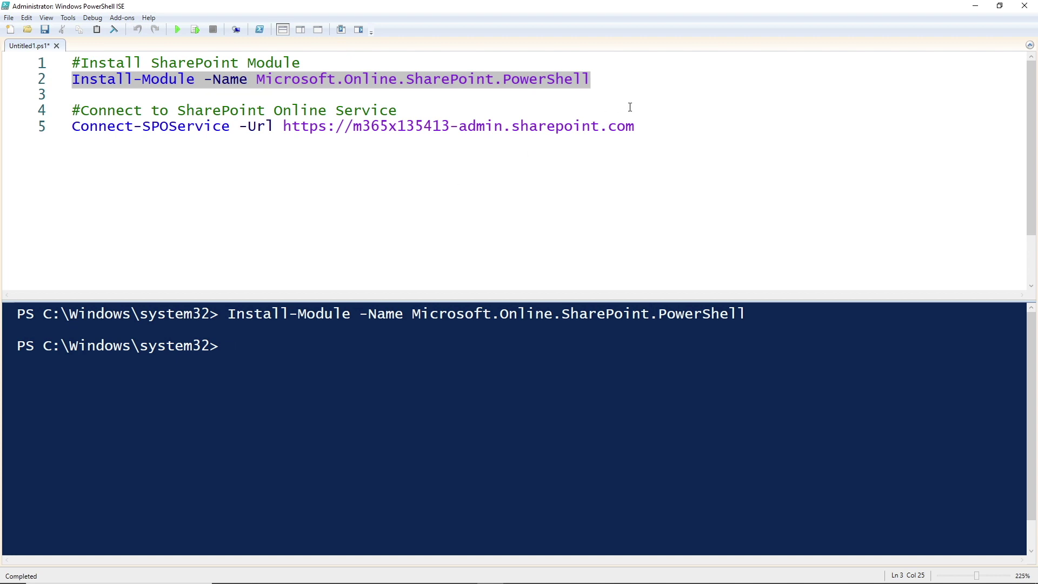
{"action": "left_click", "coordinate": [646, 129]}
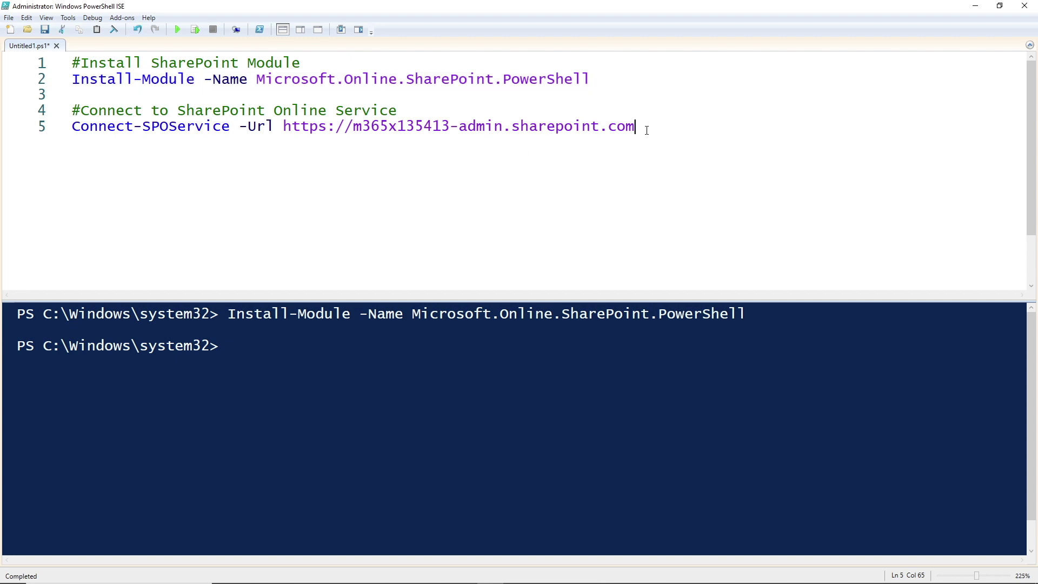
{"action": "left_click", "coordinate": [195, 31]}
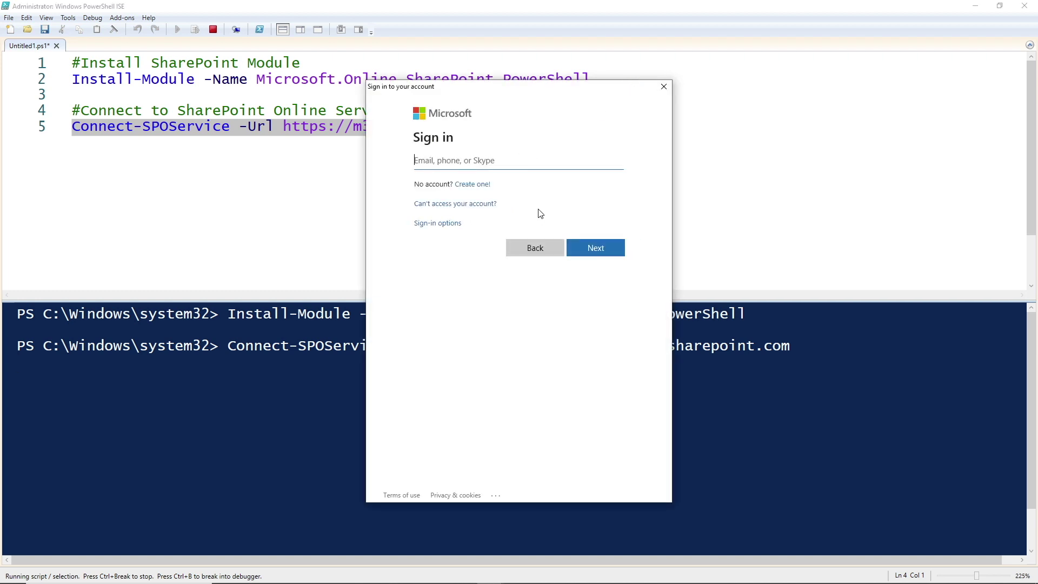
{"action": "left_click", "coordinate": [487, 162]}
{"action": "key", "text": "ctrl+v"}
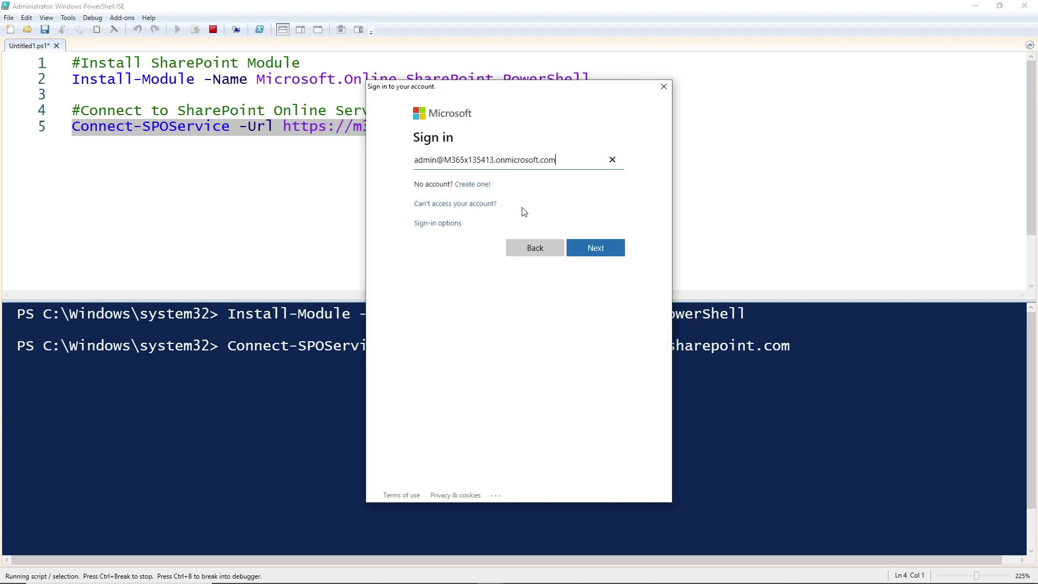
{"action": "left_click", "coordinate": [605, 247]}
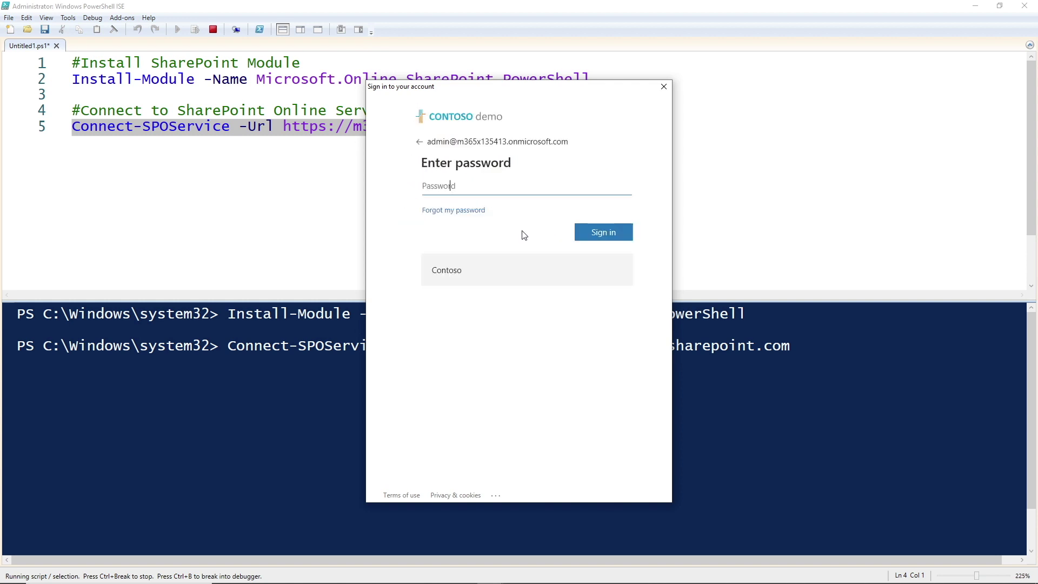
{"action": "key", "text": "ctrl+v"}
{"action": "left_click", "coordinate": [581, 233]}
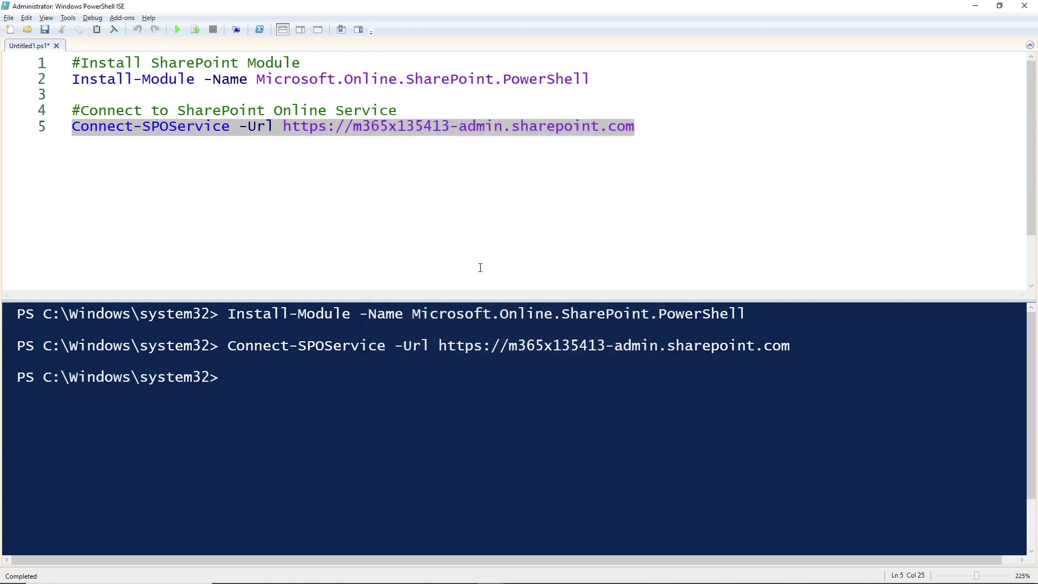
{"action": "left_click", "coordinate": [480, 268]}
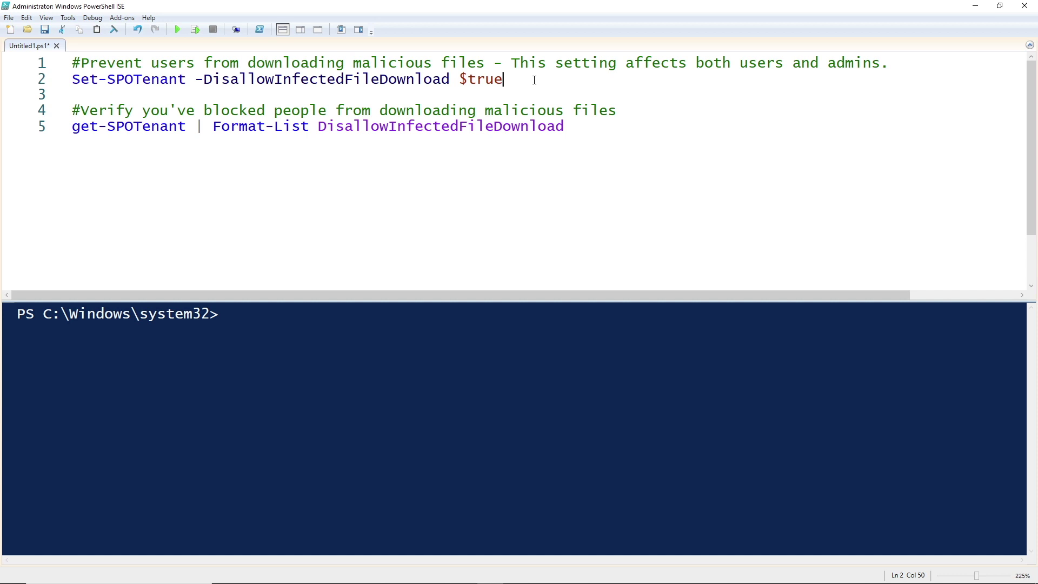
Run Set-SPOTenant -DisallowInfectedFileDownload $true, then confirm the setting shows True.
{"action": "key", "text": "shift+Home"}
{"action": "key", "text": "F8"}
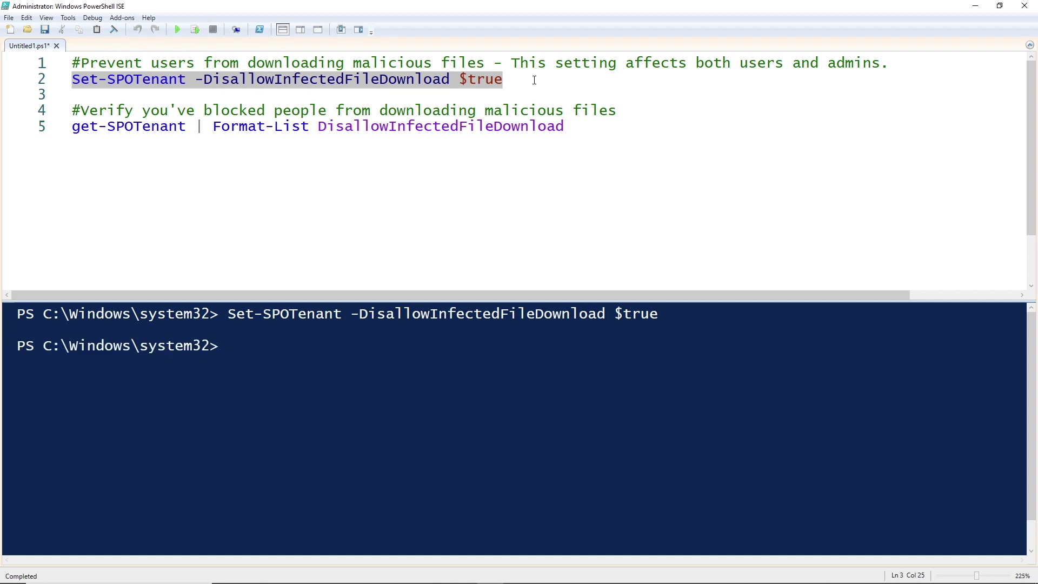
{"action": "left_click", "coordinate": [573, 127]}
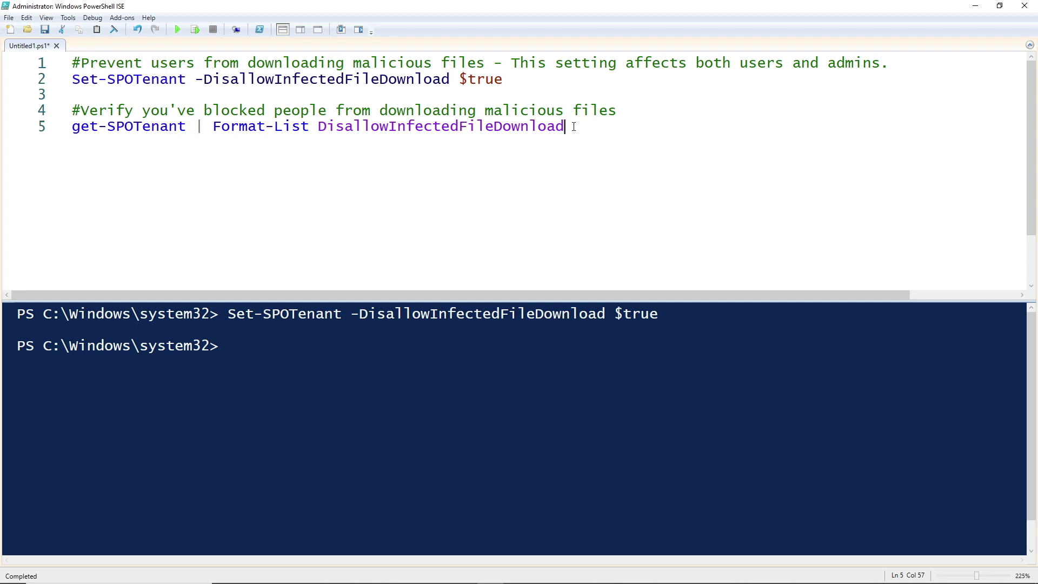
{"action": "key", "text": "shift+Home"}
{"action": "key", "text": "F8"}
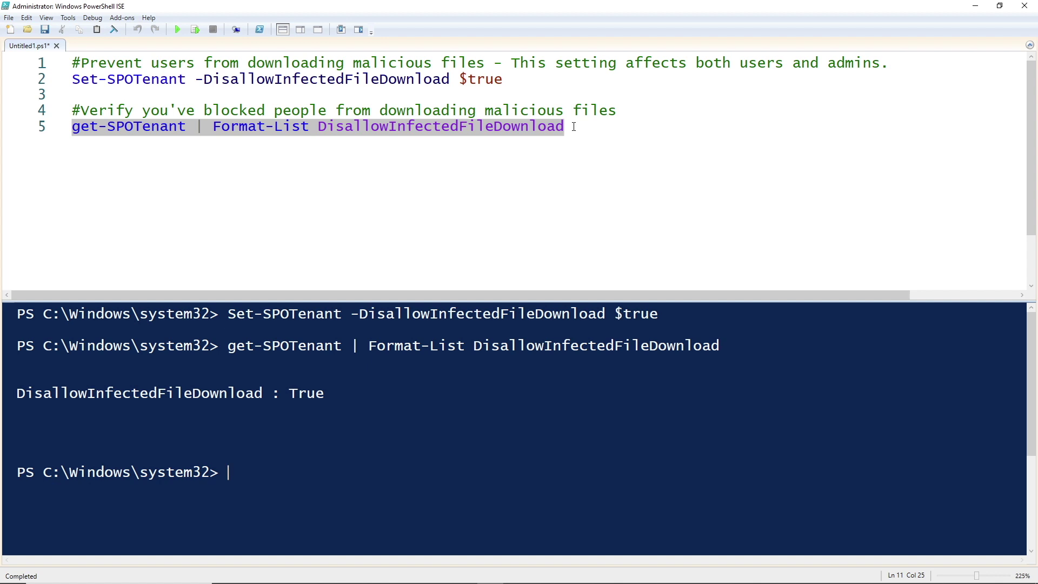
{"action": "left_click", "coordinate": [574, 128]}
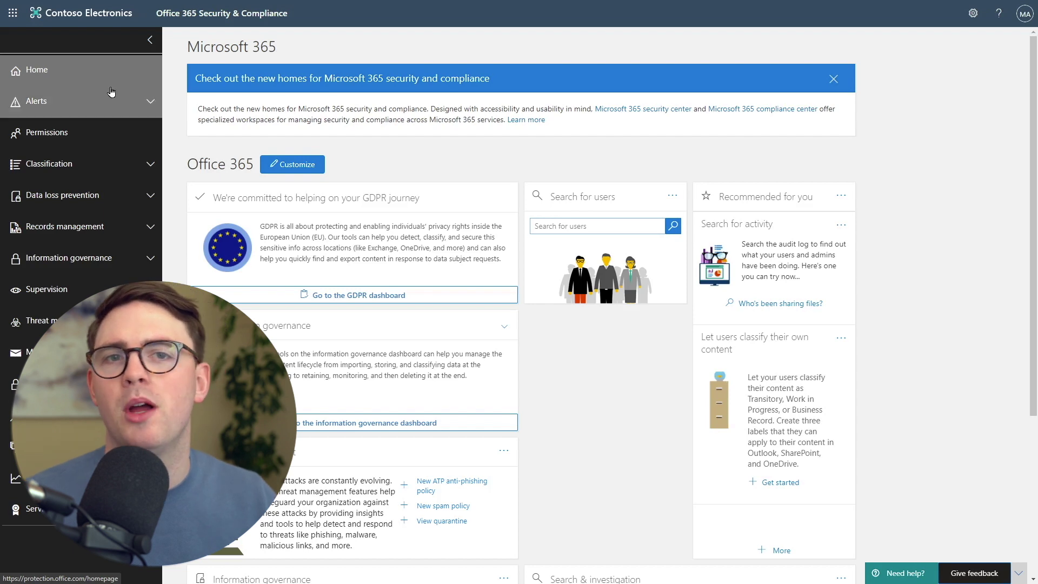
Open Alerts > Alert policies to list the 25 system alert policies.
{"action": "left_click", "coordinate": [136, 110]}
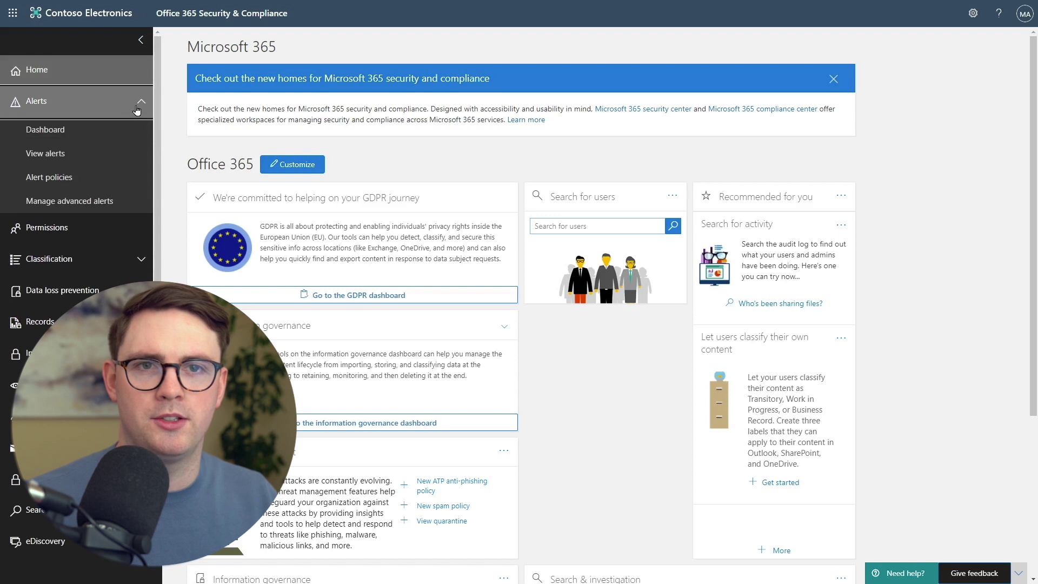
{"action": "left_click", "coordinate": [49, 176]}
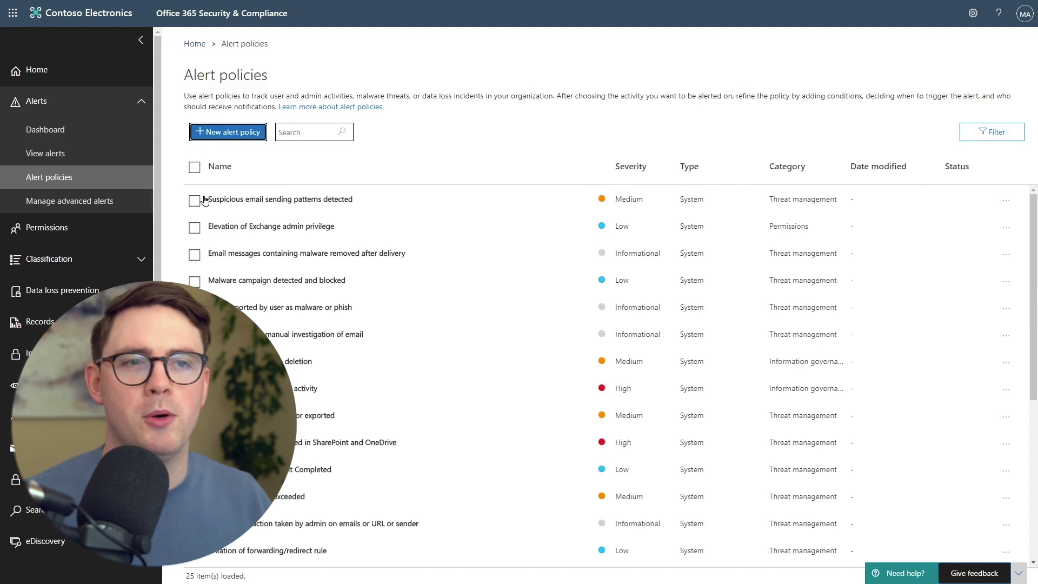
Create alert policy 'Malicious File Detected' with High severity and Threat management category.
{"action": "left_click", "coordinate": [213, 141]}
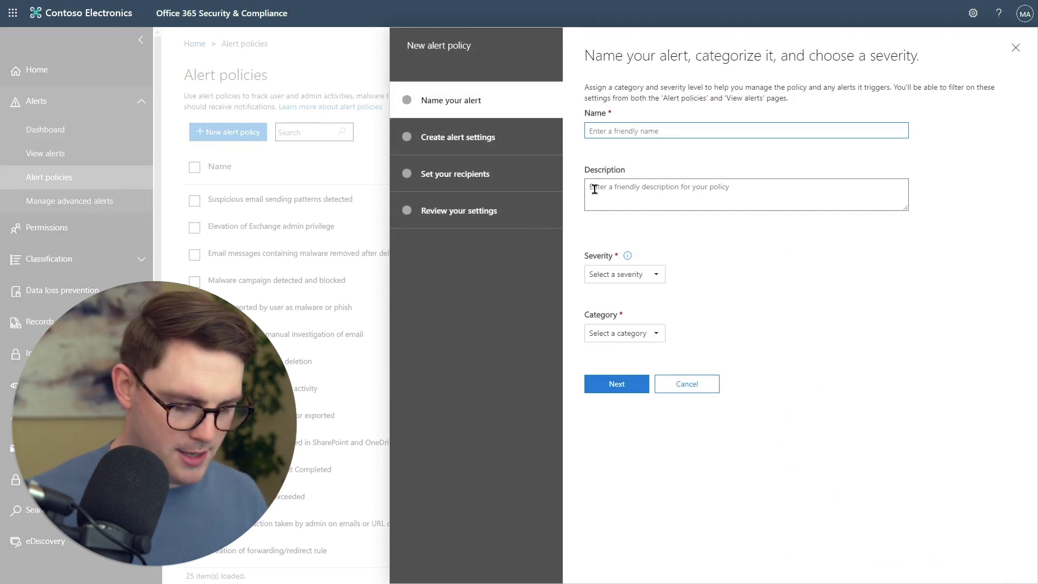
{"action": "type", "text": "Malicious File Detected"}
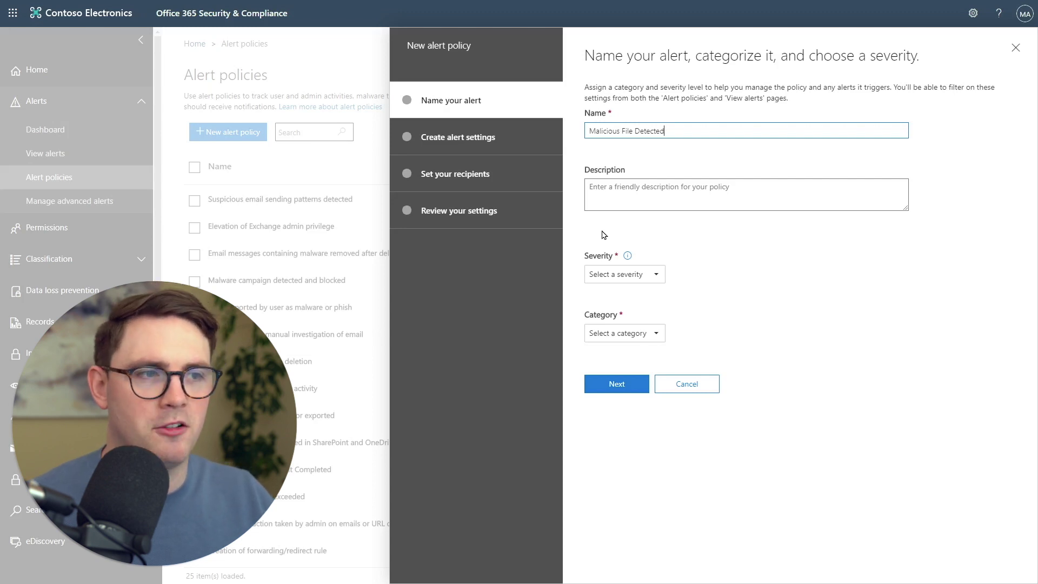
{"action": "left_click", "coordinate": [642, 274]}
{"action": "left_click", "coordinate": [629, 322]}
{"action": "left_click", "coordinate": [628, 332]}
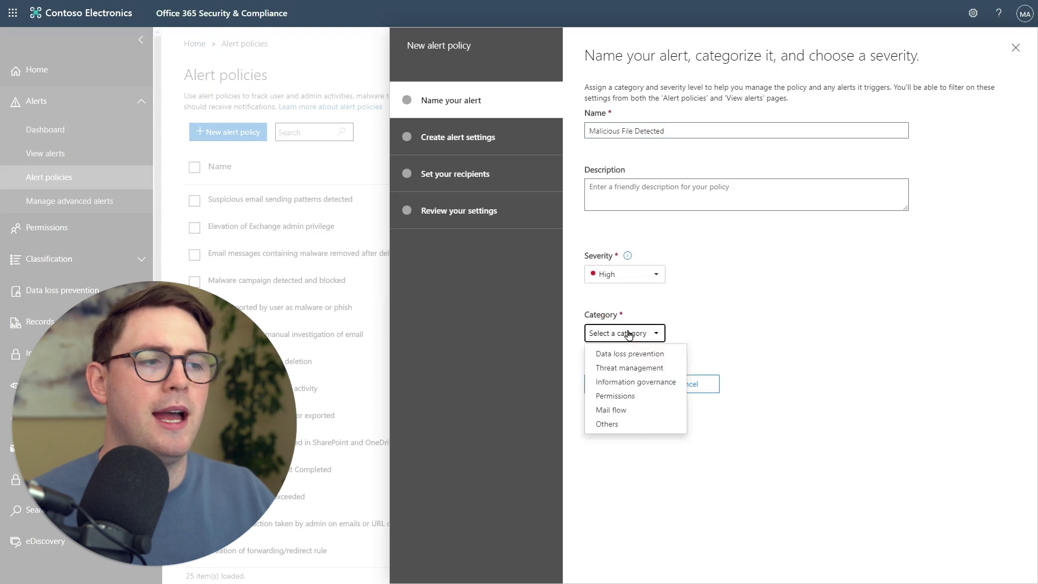
{"action": "left_click", "coordinate": [629, 369]}
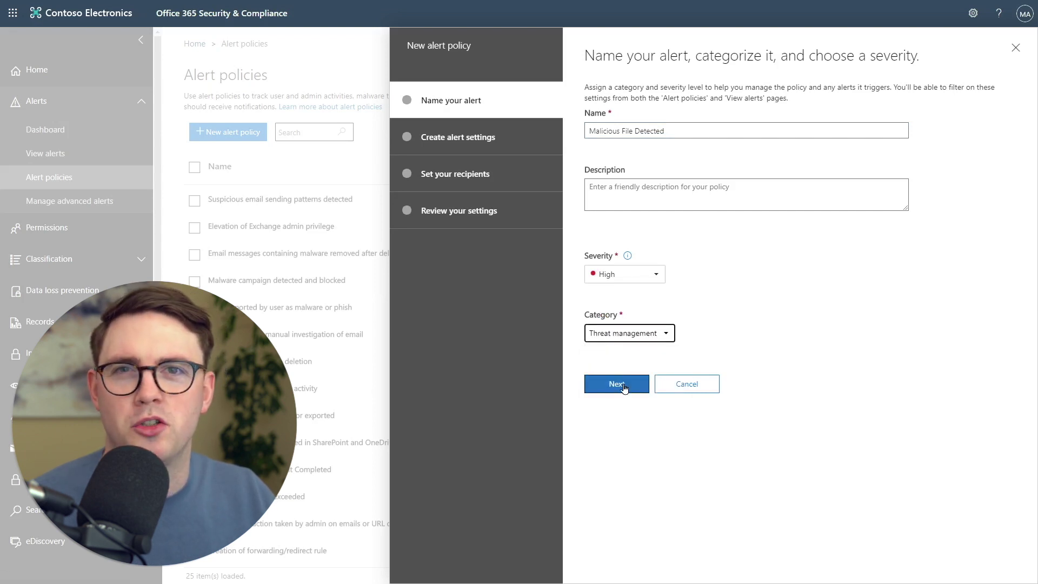
{"action": "left_click", "coordinate": [623, 388]}
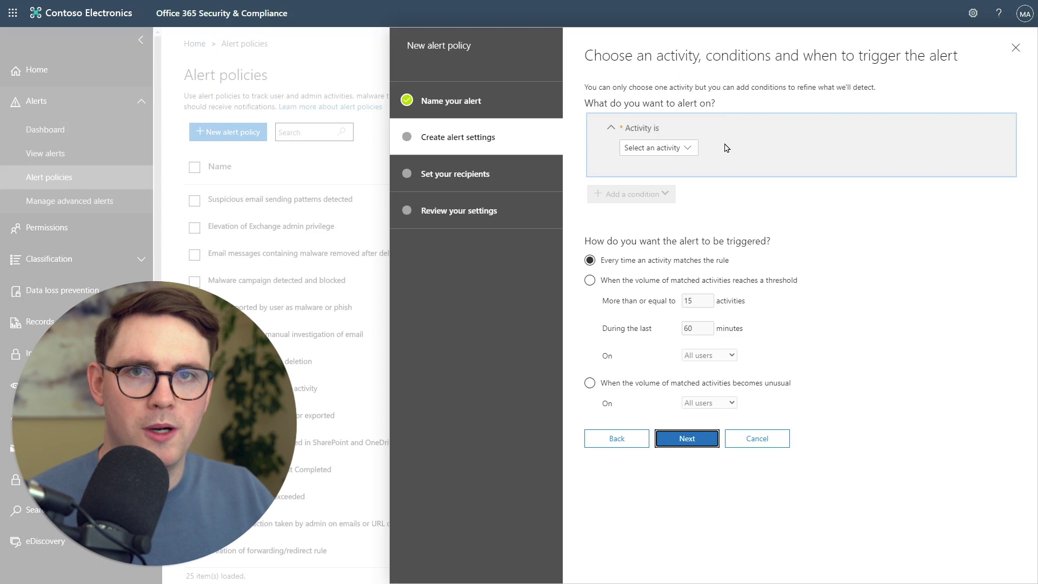
Trigger the alert on 'Detected malware in file' every time the activity matches.
{"action": "left_click", "coordinate": [685, 147]}
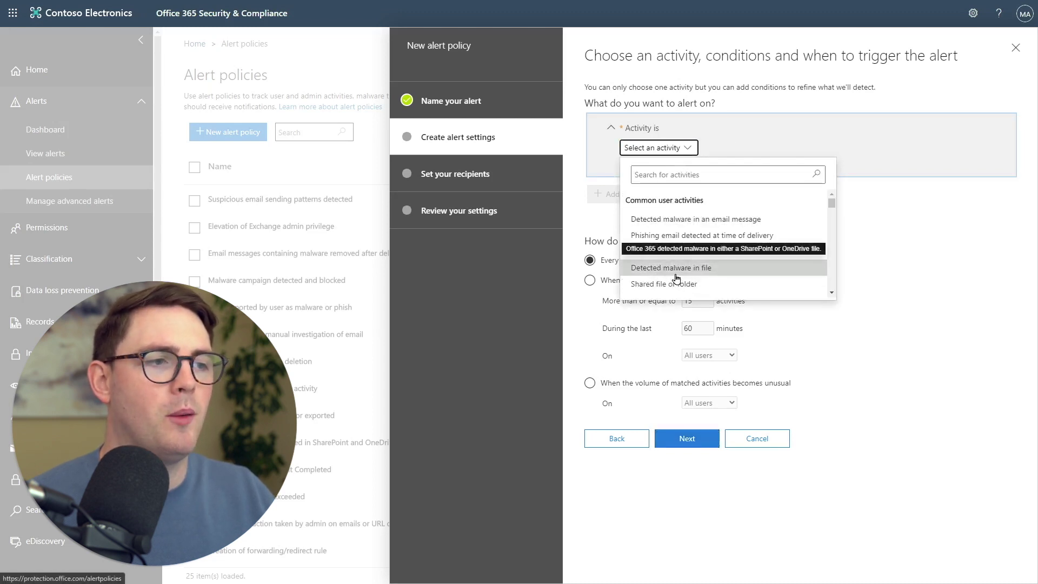
{"action": "left_click", "coordinate": [676, 268]}
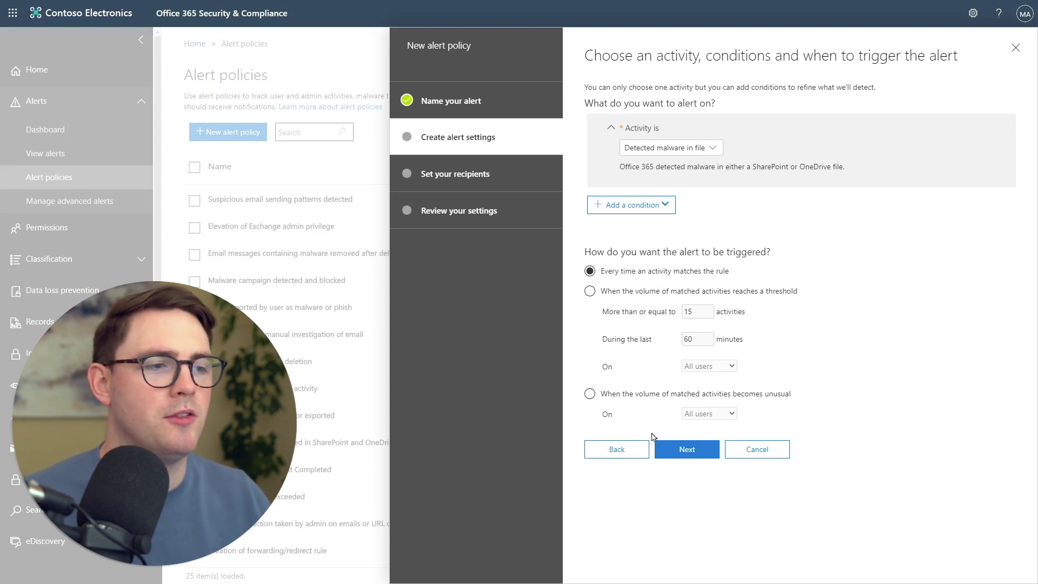
{"action": "left_click", "coordinate": [679, 449]}
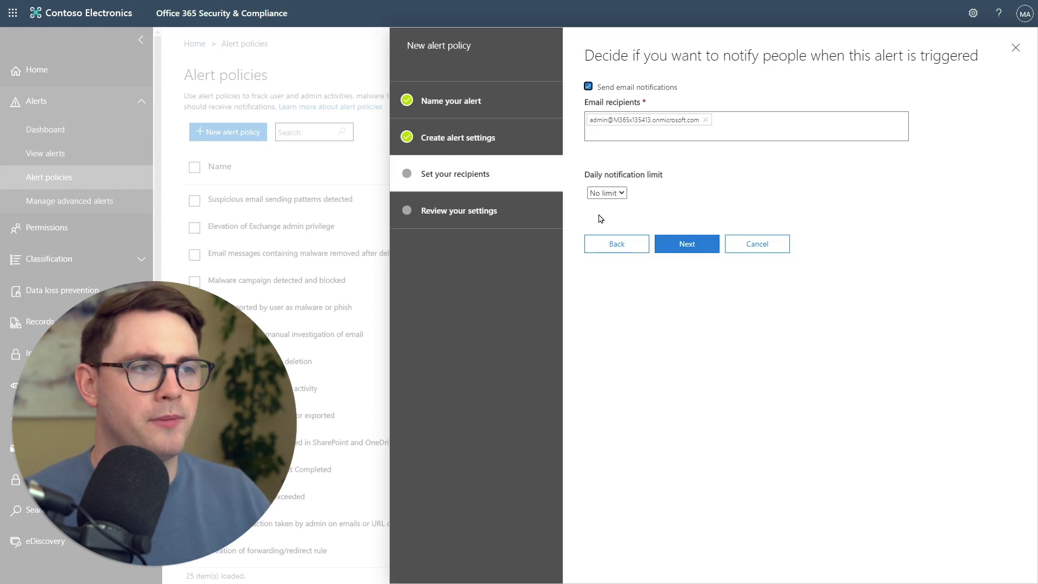
Keep e-mail notifications going to the admin account, with the daily notification limit at No limit.
{"action": "left_click", "coordinate": [609, 195]}
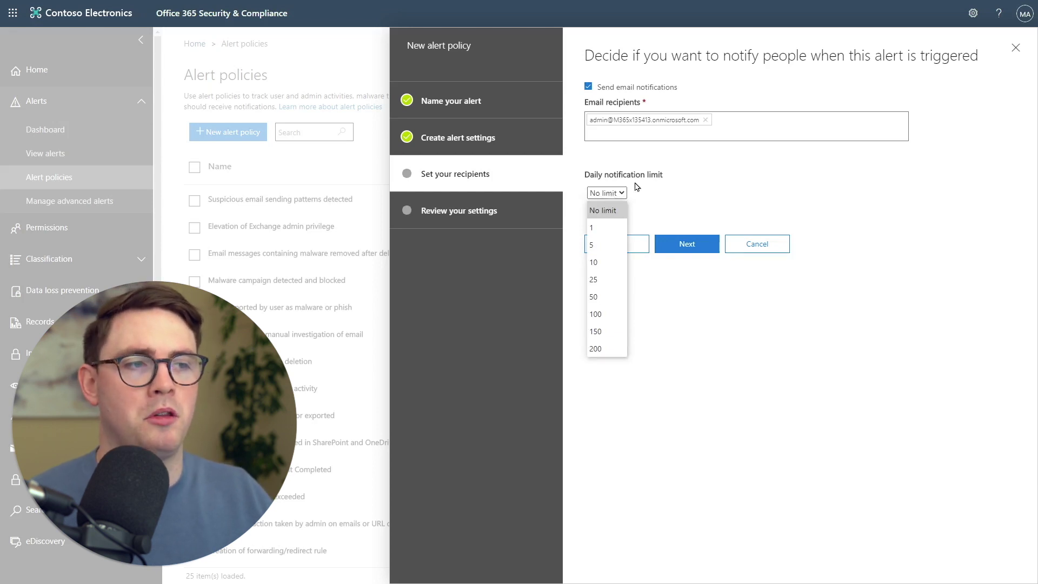
{"action": "left_click", "coordinate": [682, 193]}
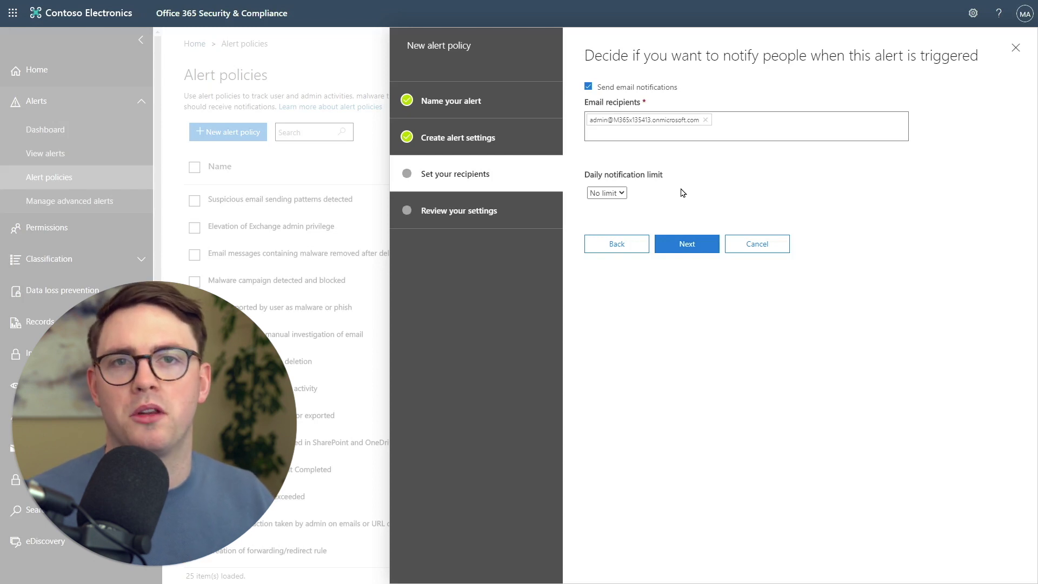
{"action": "left_click", "coordinate": [675, 250]}
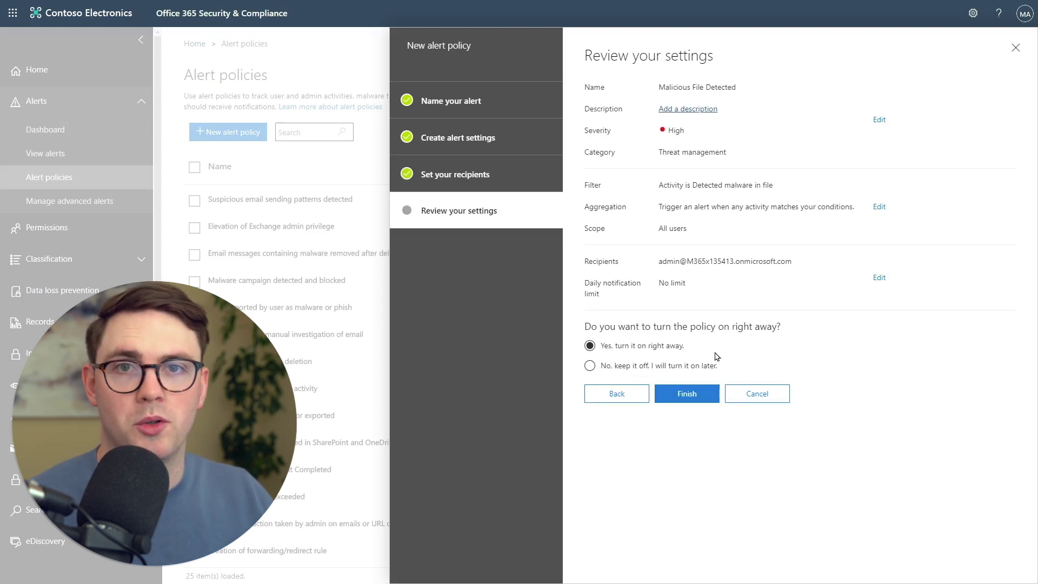
Finish the Malicious File Detected policy with 'Yes, turn it on right away' kept.
{"action": "left_click", "coordinate": [700, 395]}
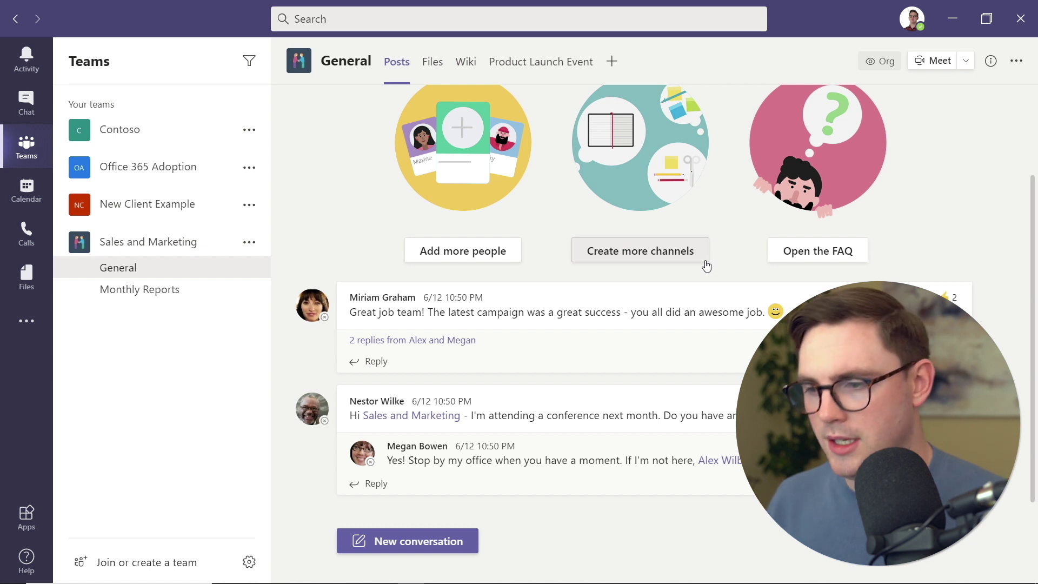
Show the General channel's Files tab and select 'malicious file - please download.exe'.
{"action": "left_click", "coordinate": [430, 66]}
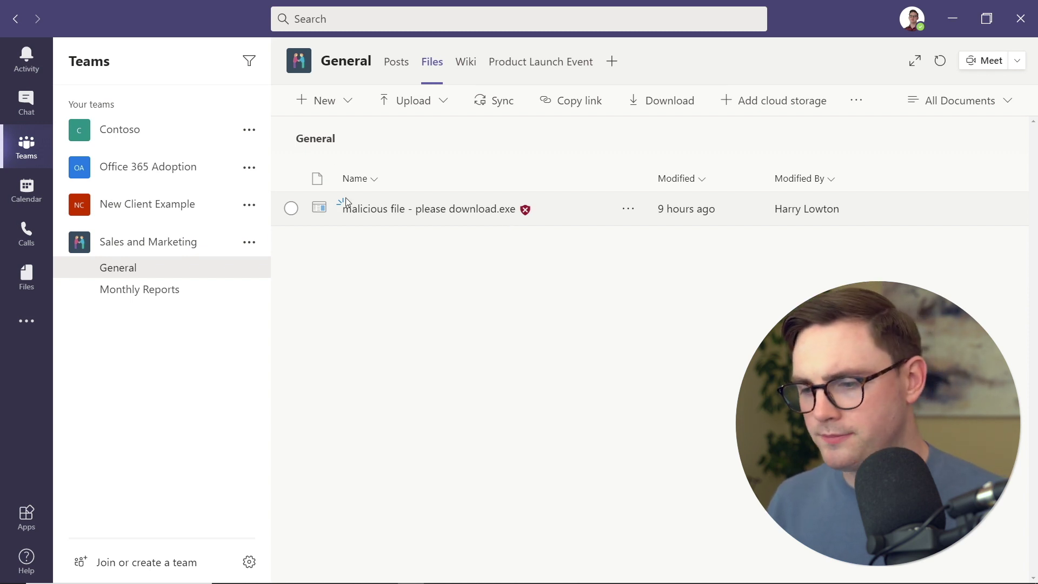
{"action": "left_click", "coordinate": [290, 209]}
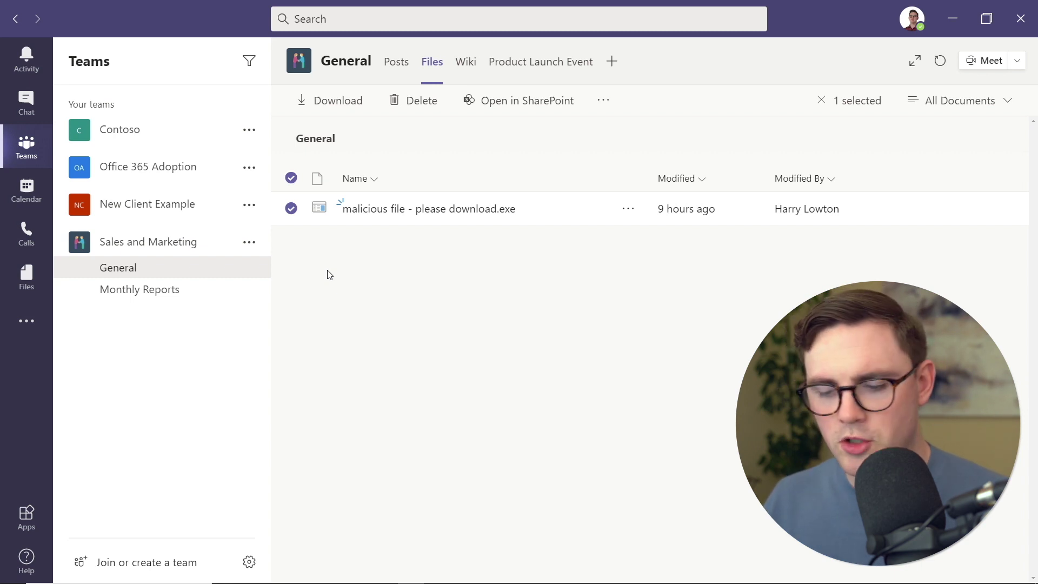
Check that the Downloads folder is empty before attempting the download.
{"action": "key", "text": "alt+Tab"}
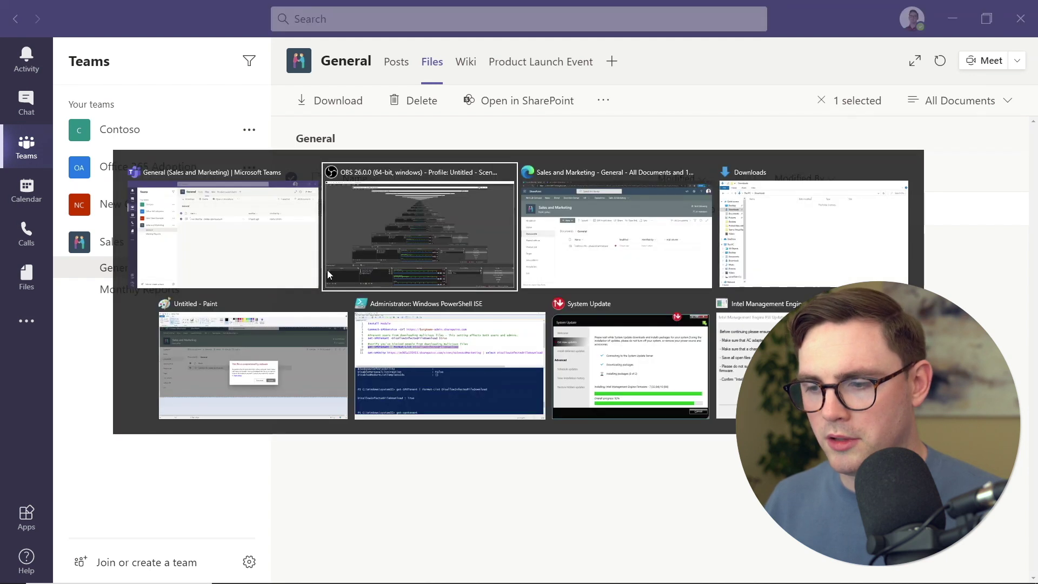
{"action": "key", "text": "alt+Tab"}
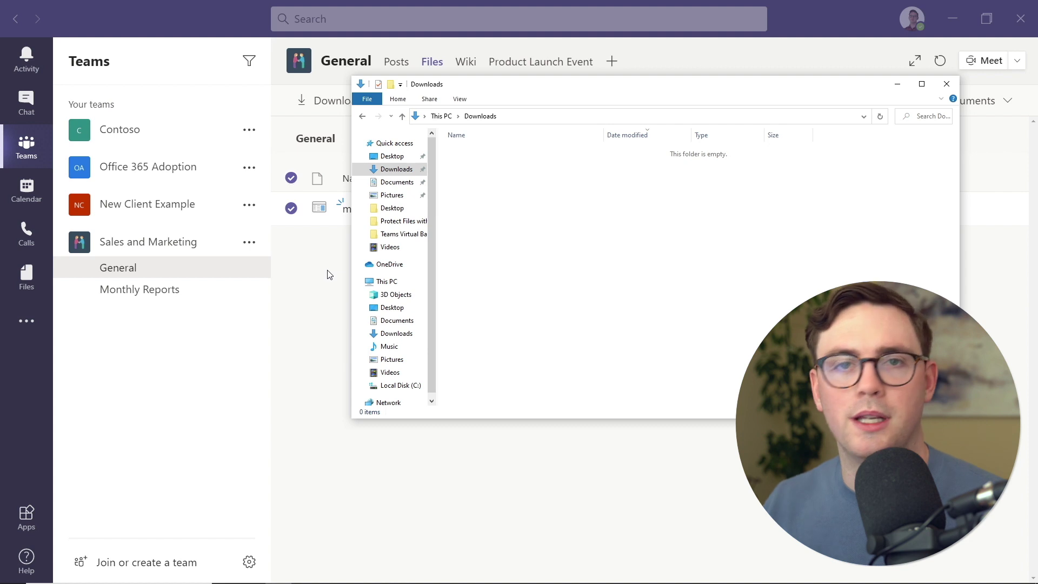
{"action": "left_click", "coordinate": [327, 275]}
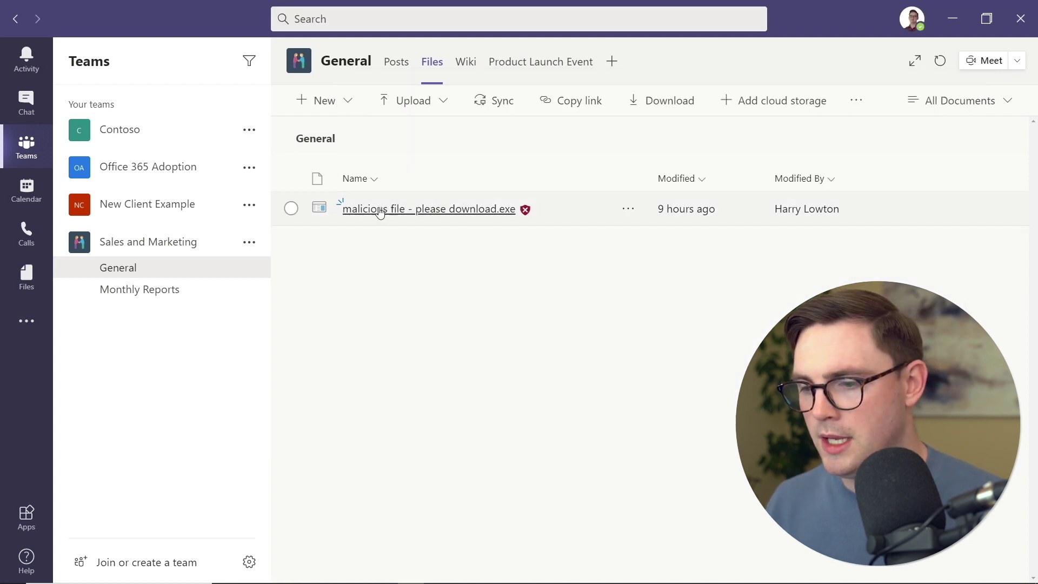
Try downloading the malicious .exe from Teams, cancel the malware warning, and confirm Downloads stays empty.
{"action": "left_click", "coordinate": [291, 209]}
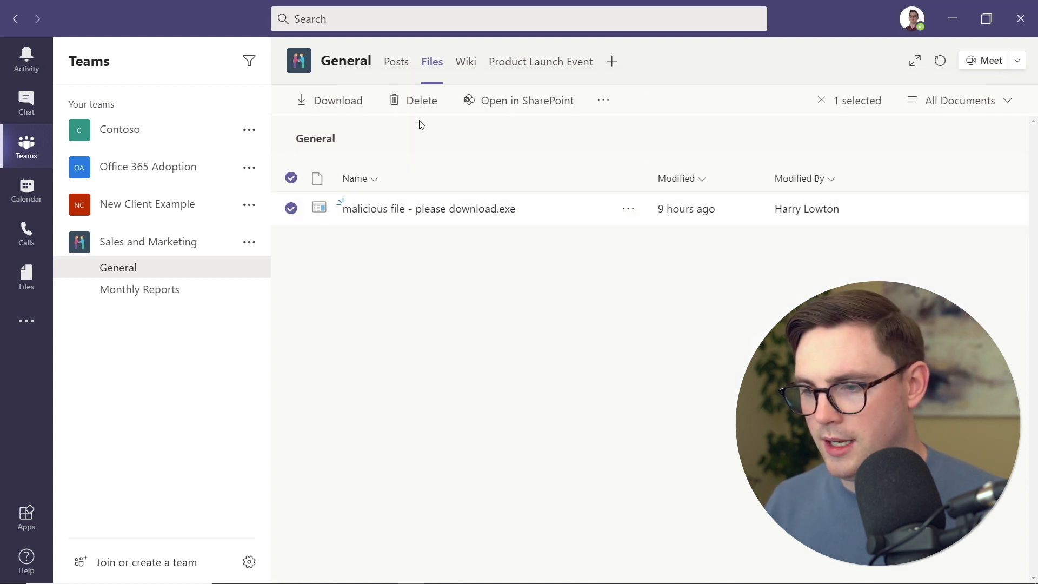
{"action": "left_click", "coordinate": [354, 106]}
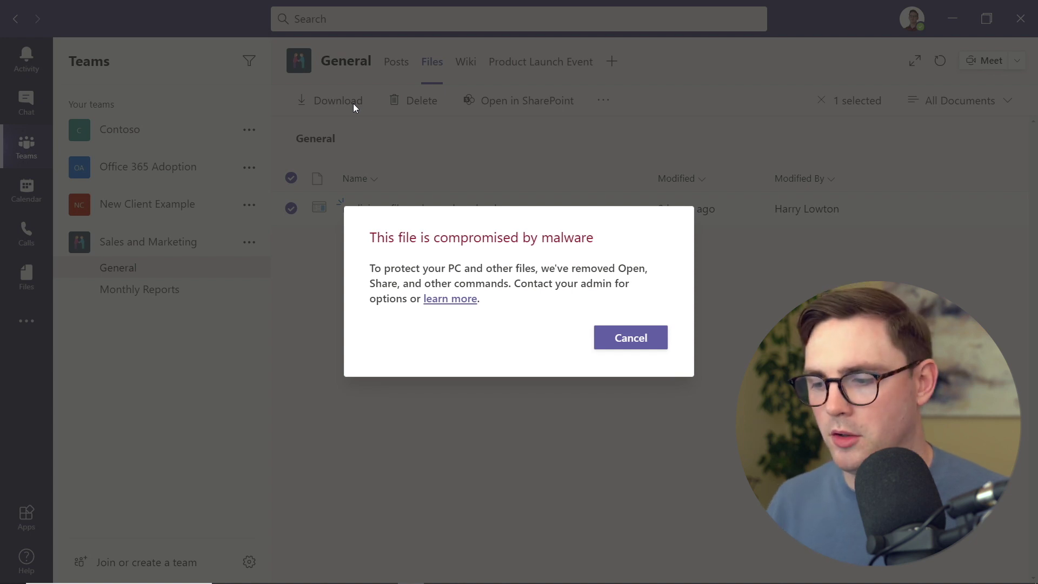
{"action": "left_click", "coordinate": [635, 341]}
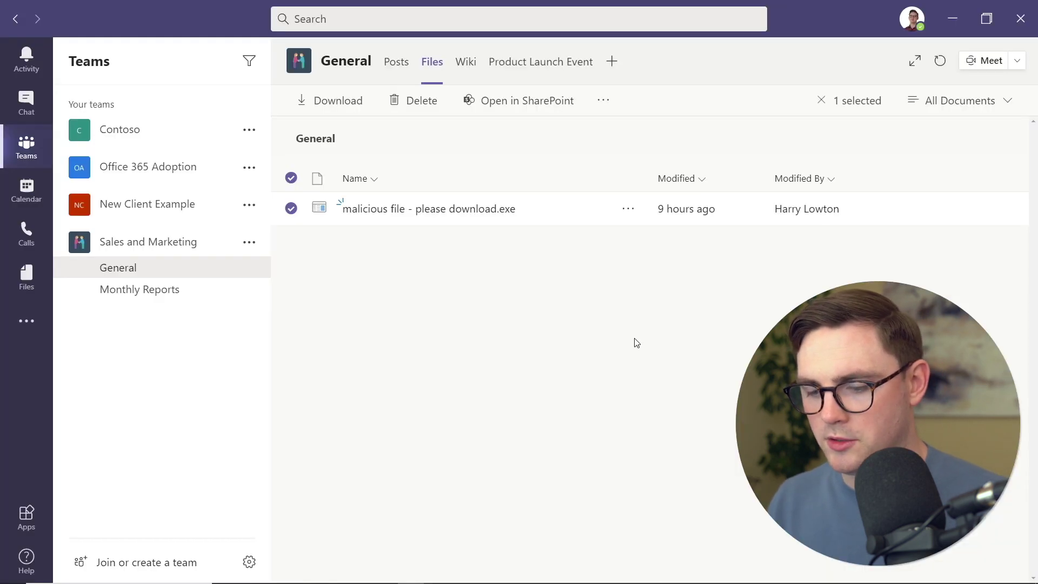
{"action": "key", "text": "alt+Tab"}
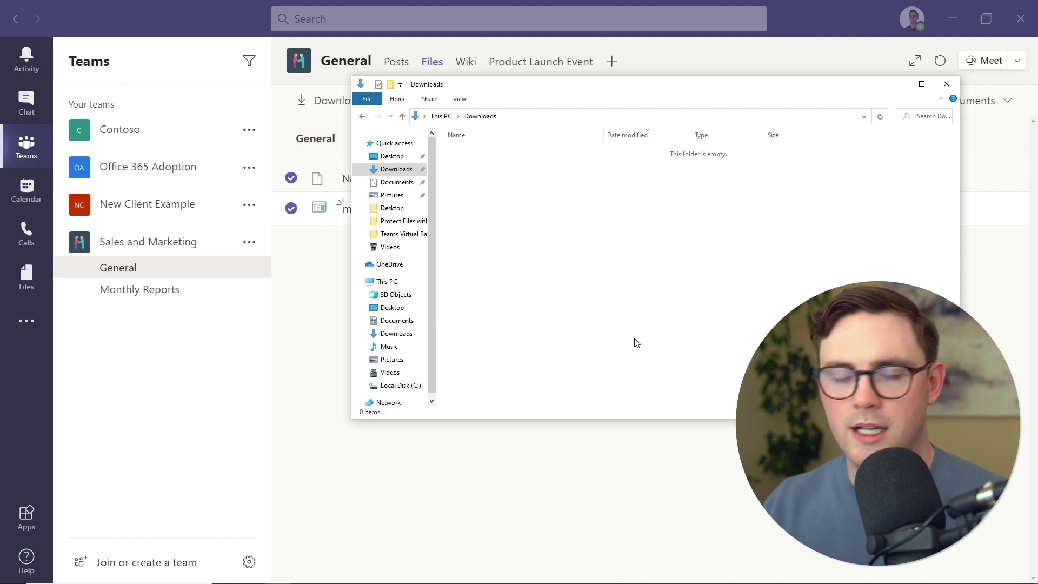
{"action": "left_click", "coordinate": [325, 373]}
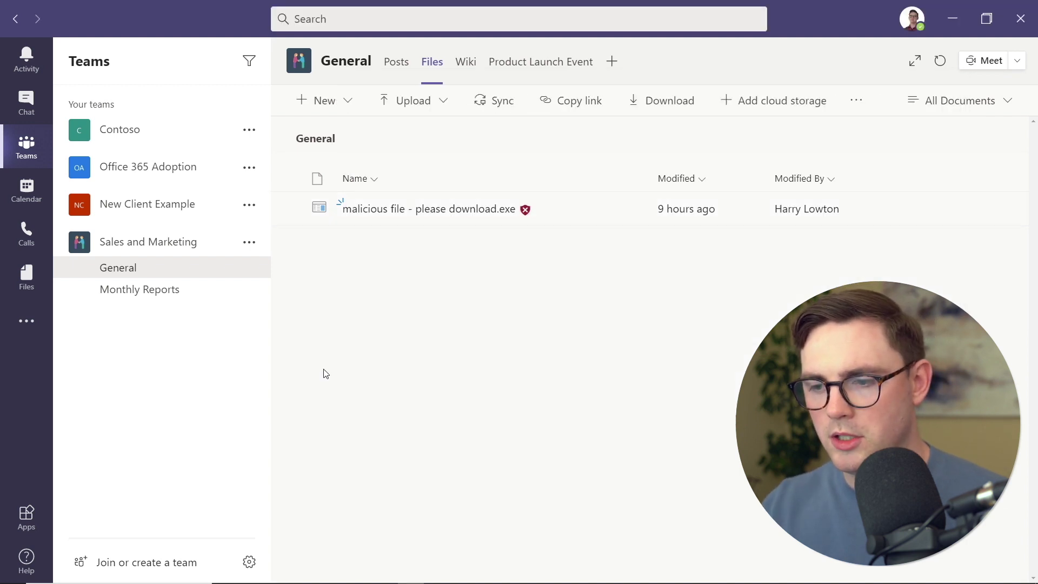
{"action": "key", "text": "alt+Tab"}
{"action": "key", "text": "alt+Tab"}
{"action": "key", "text": "alt+Tab"}
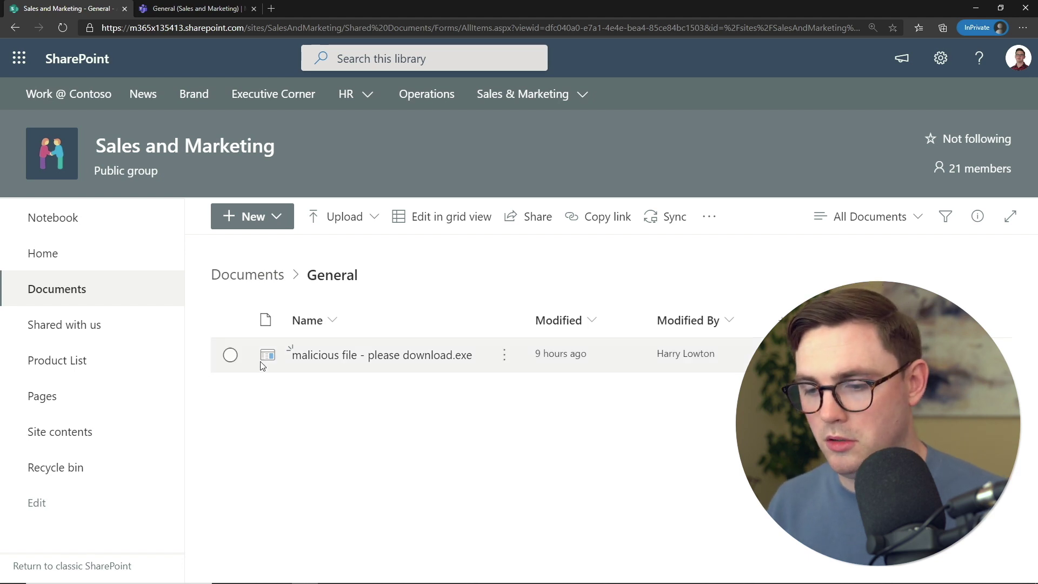
Select the malicious .exe in the SharePoint General folder and try to download it.
{"action": "left_click", "coordinate": [230, 357]}
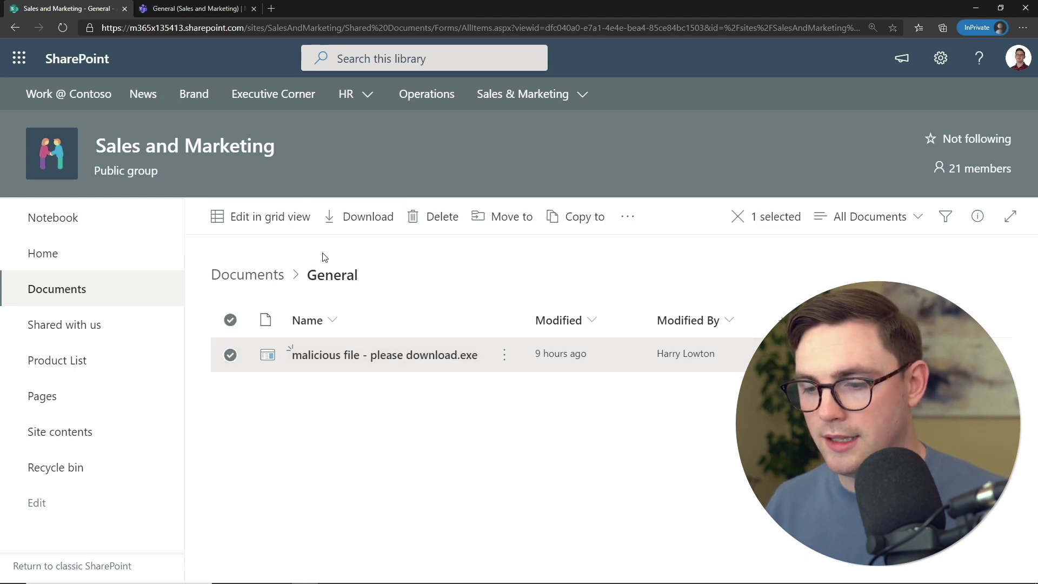
{"action": "left_click", "coordinate": [350, 217]}
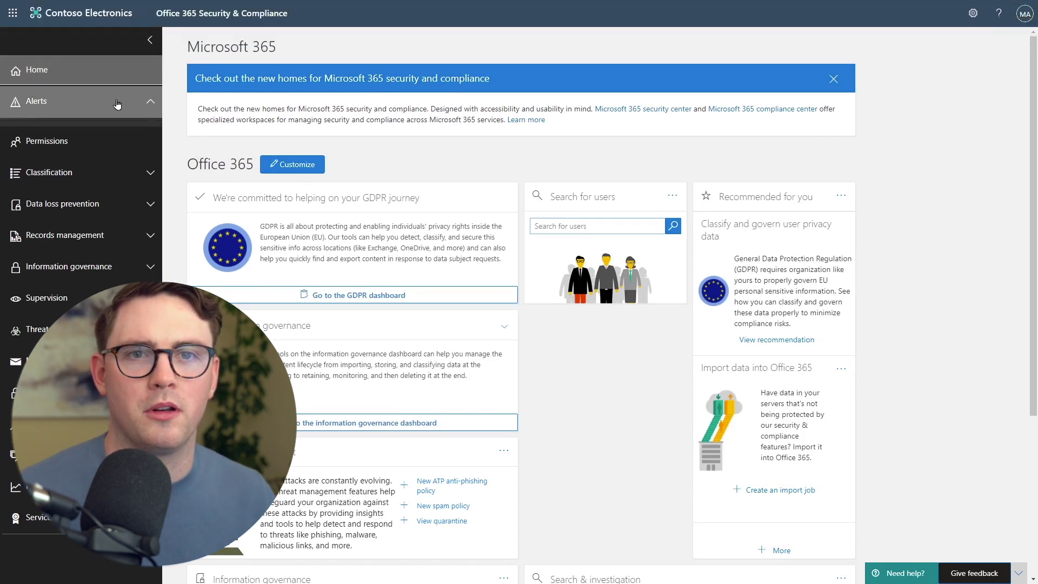
Confirm the alert policy is on, then view the triggered Malicious File Detected alert's details.
{"action": "left_click", "coordinate": [116, 102]}
{"action": "left_click", "coordinate": [79, 177]}
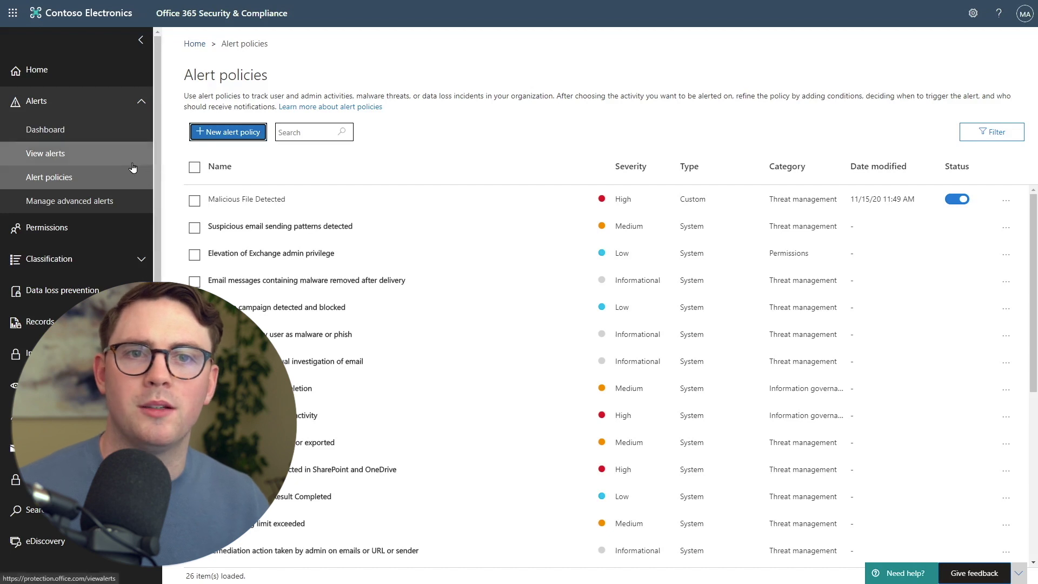
{"action": "left_click", "coordinate": [86, 161]}
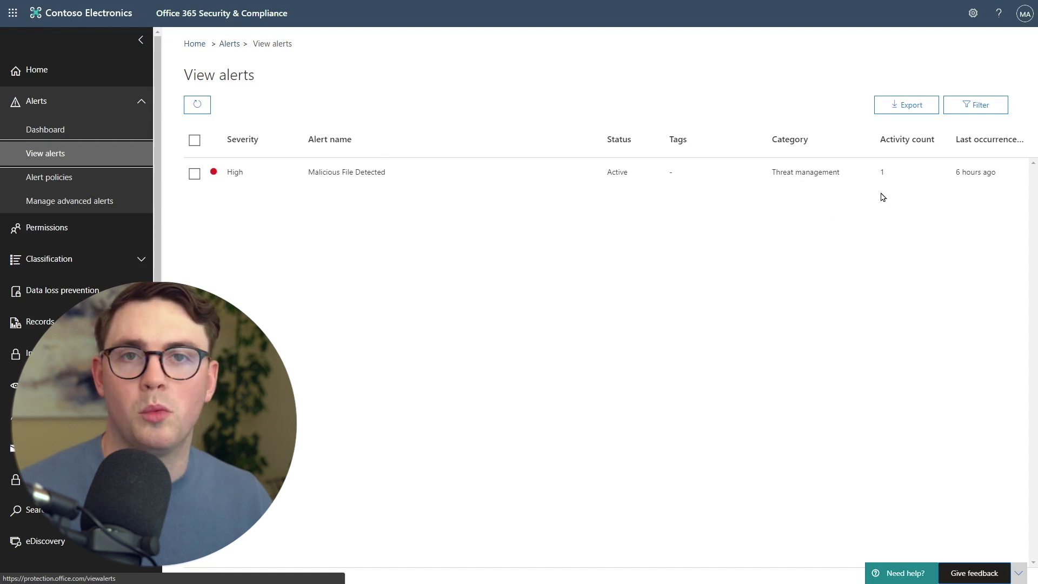
{"action": "left_click", "coordinate": [196, 175]}
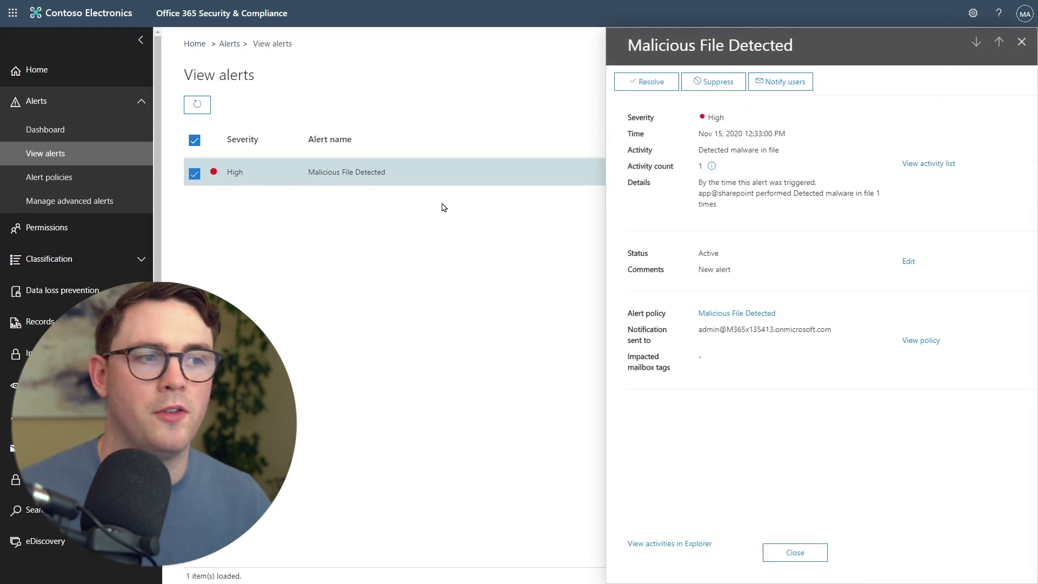
{"action": "left_click", "coordinate": [419, 240]}
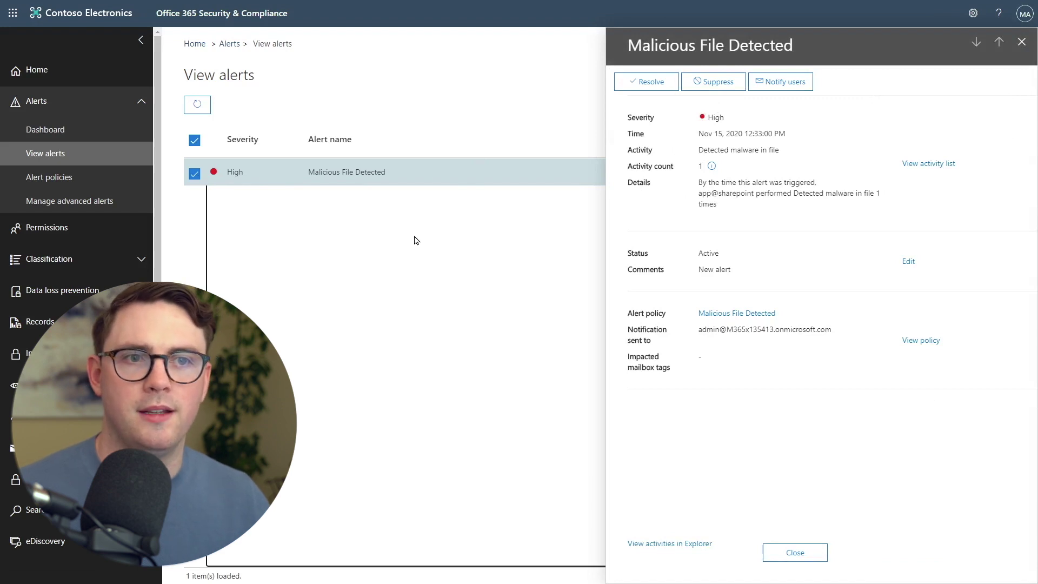
{"action": "key", "text": "Escape"}
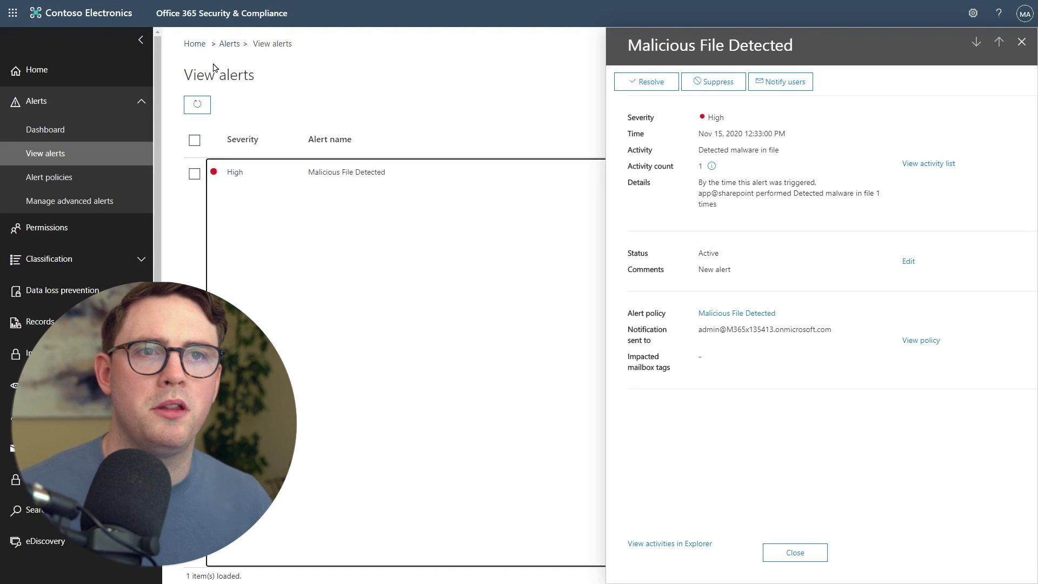
{"action": "left_click", "coordinate": [220, 9]}
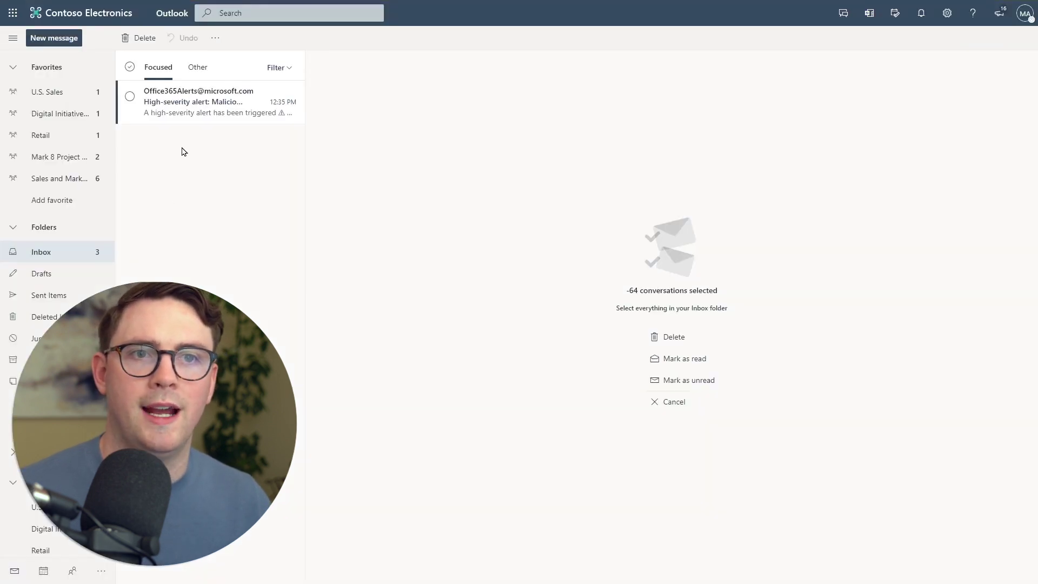
Open the 'High-severity alert: Malicious File Detected' e-mail in the Inbox.
{"action": "left_click", "coordinate": [172, 120]}
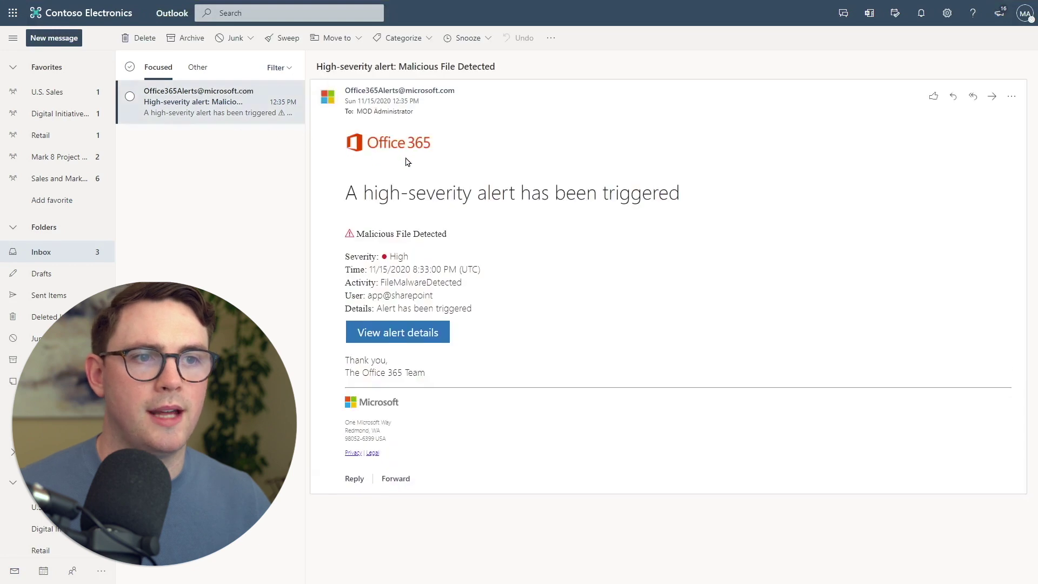